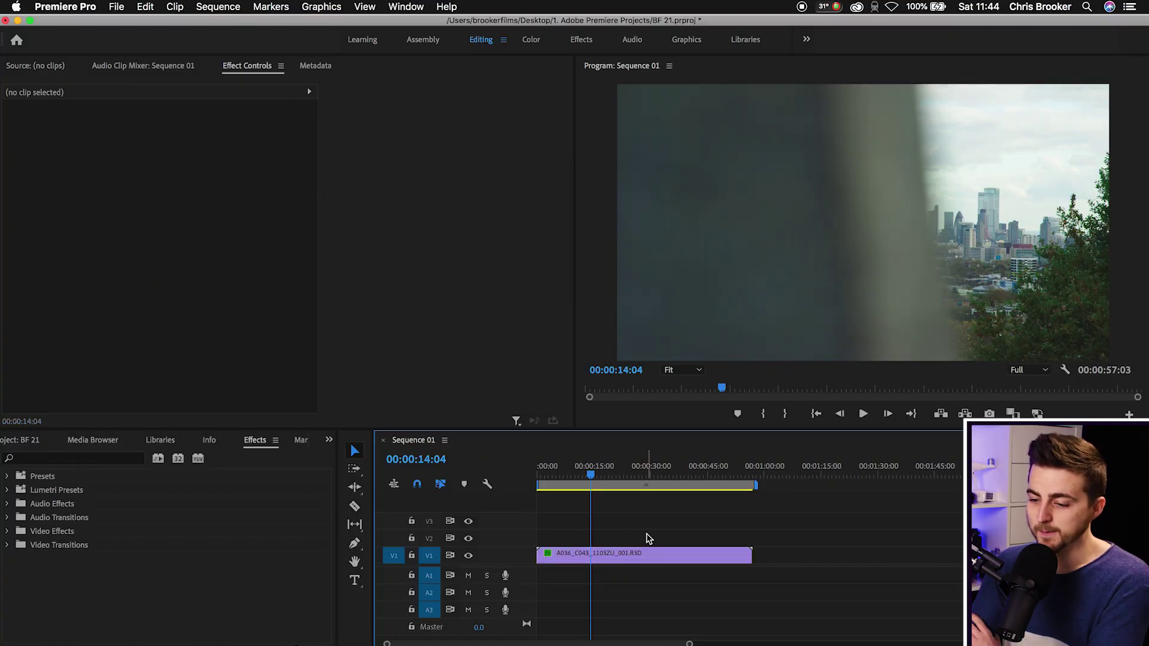
# - Select the skyline clip on V1 and move the playhead to 00:00:17:01
pyautogui.click(566, 555)
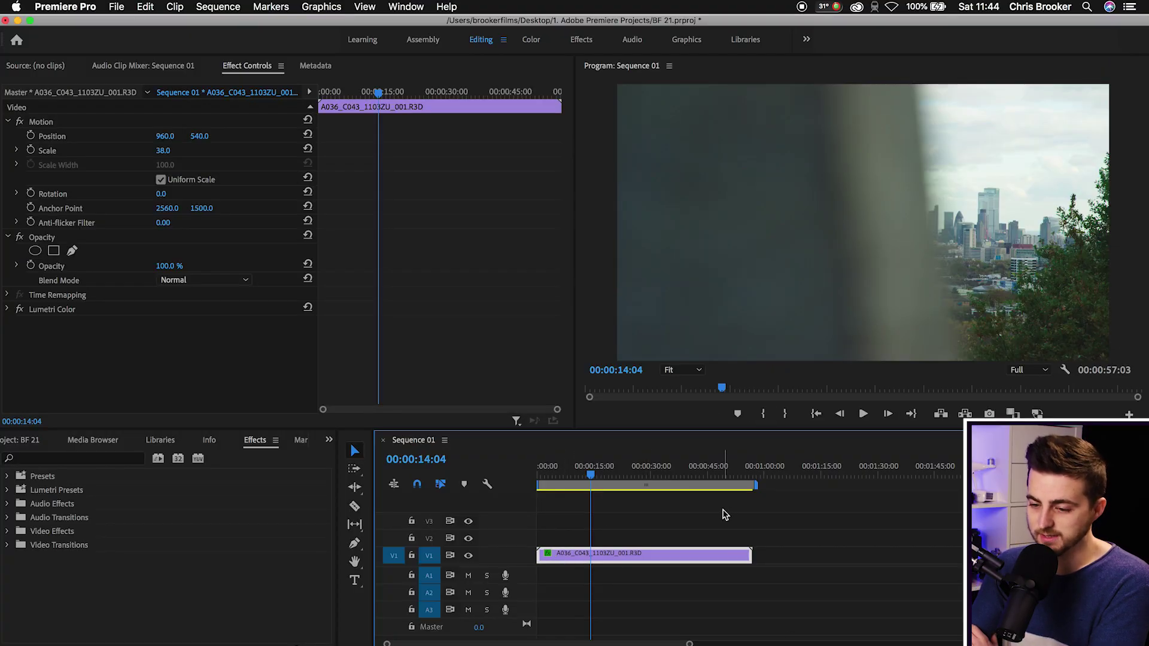
pyautogui.moveTo(593, 475)
pyautogui.mouseDown()
pyautogui.moveTo(614, 473)
pyautogui.moveTo(581, 473)
pyautogui.moveTo(601, 473)
pyautogui.mouseUp()
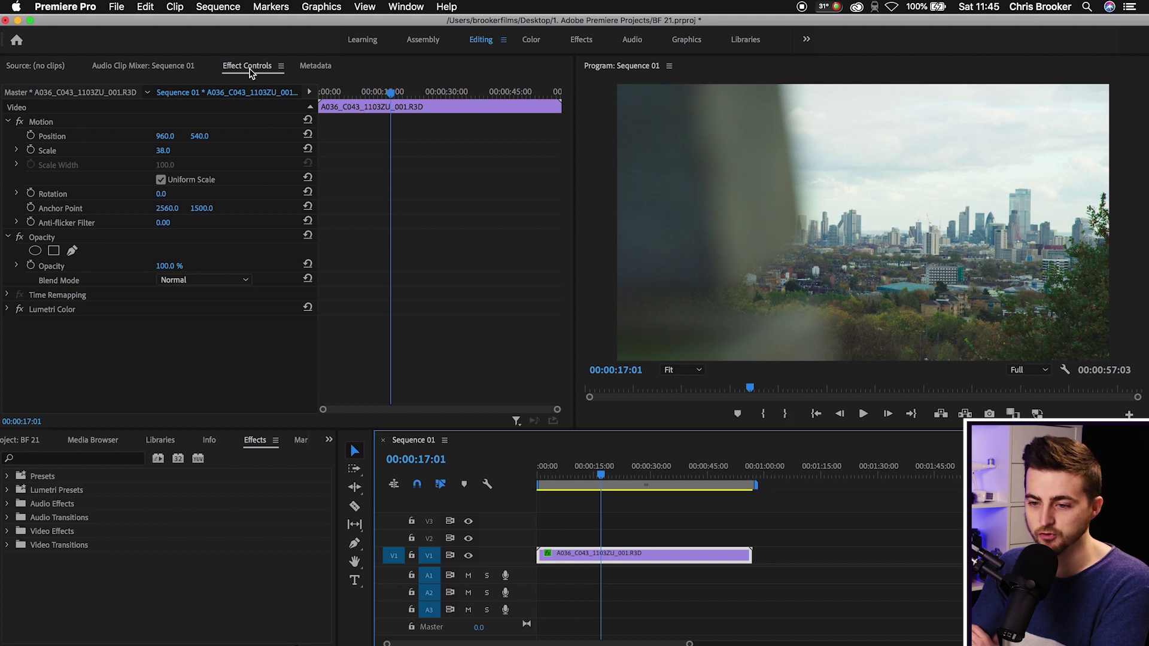
pyautogui.click(252, 69)
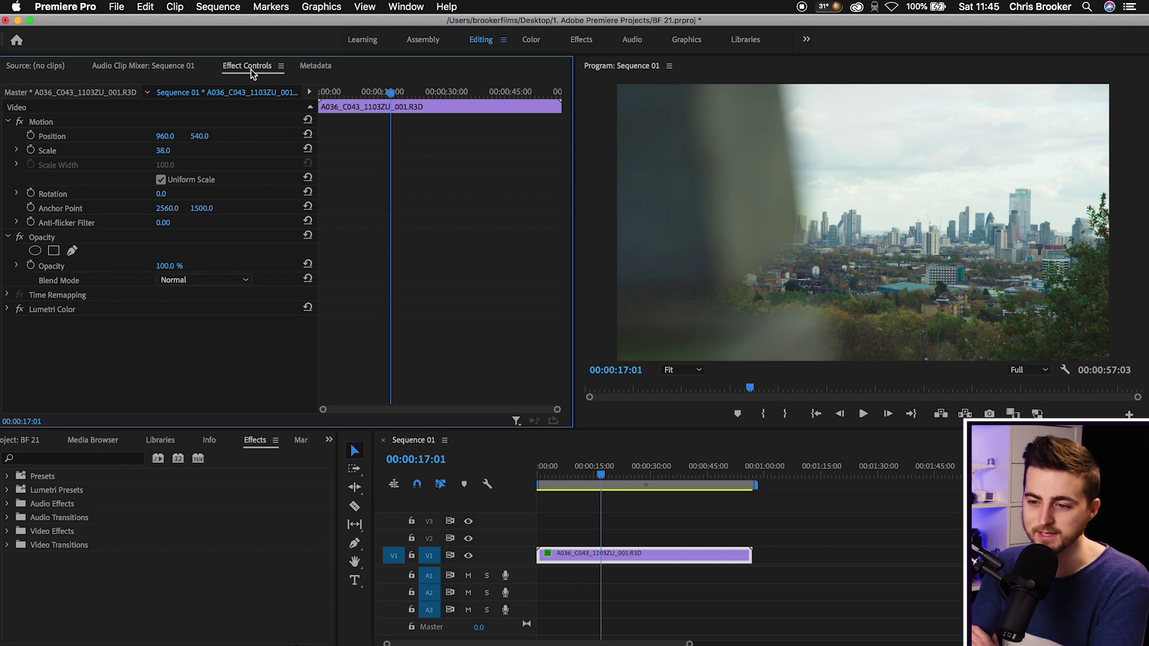
# - Select the clip's Motion and Opacity properties in Effect Controls
pyautogui.click(405, 6)
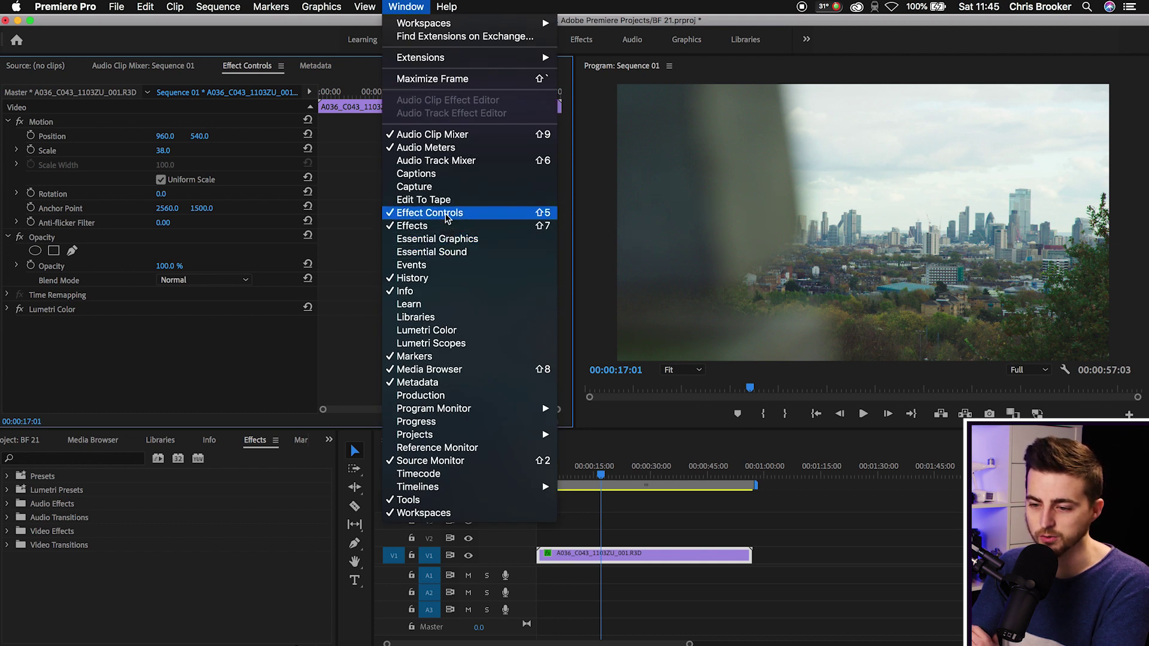
pyautogui.click(388, 213)
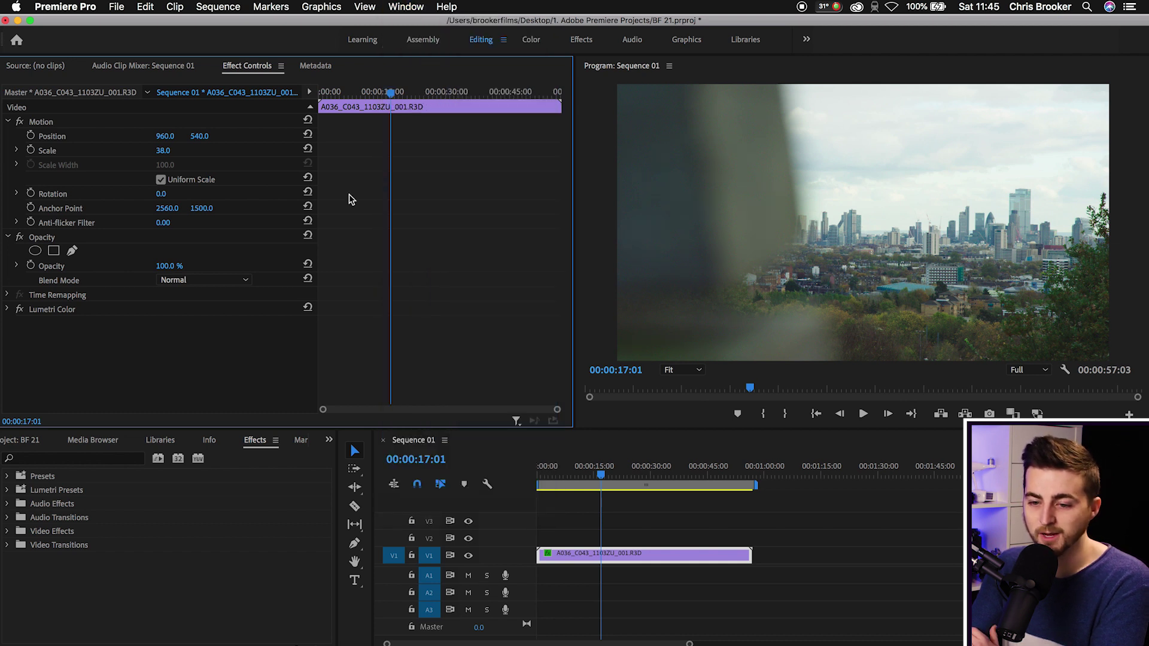
pyautogui.click(49, 122)
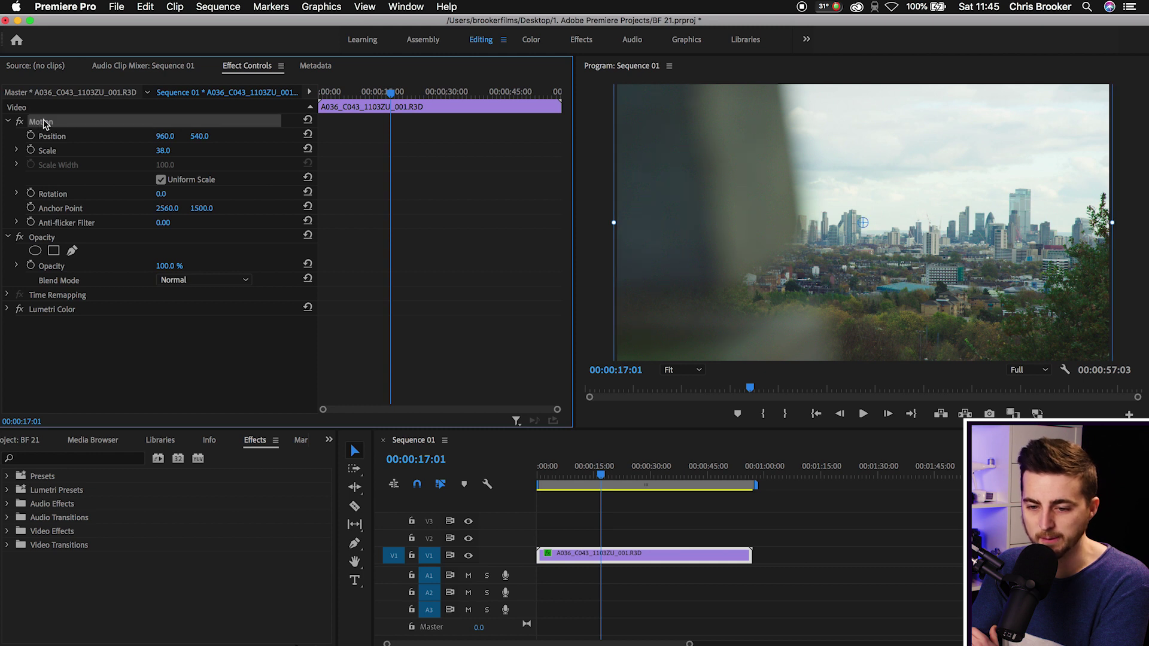
pyautogui.click(42, 238)
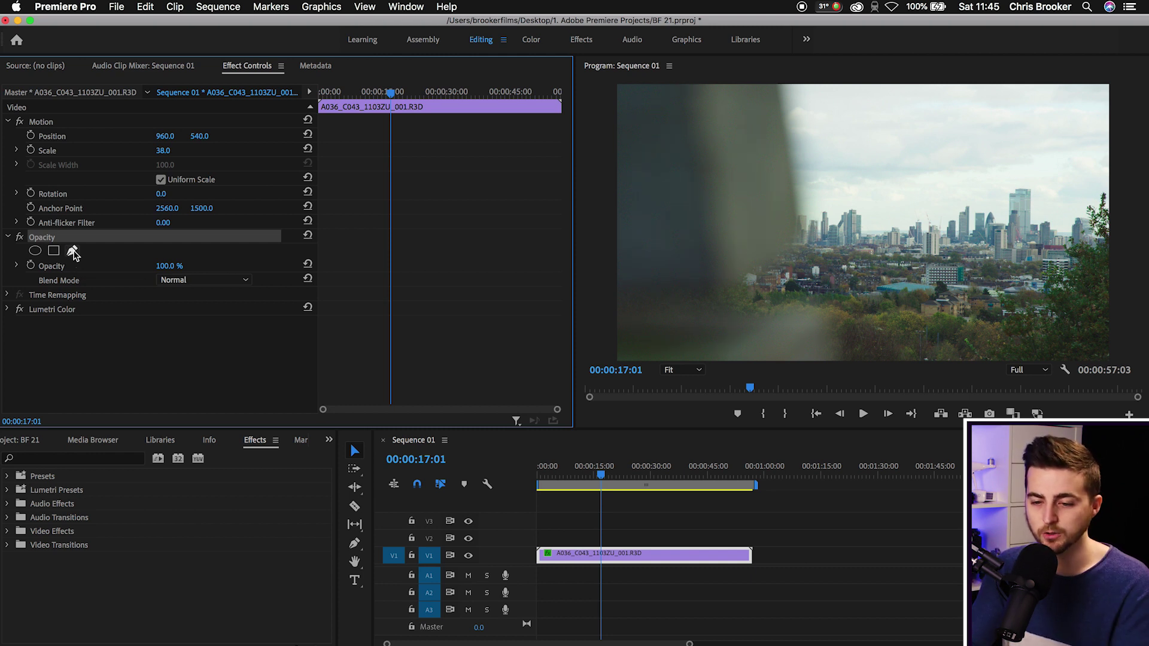
# - Draw a closed freehand Opacity mask over the skyline, then undo its points
pyautogui.click(72, 253)
pyautogui.click(784, 175)
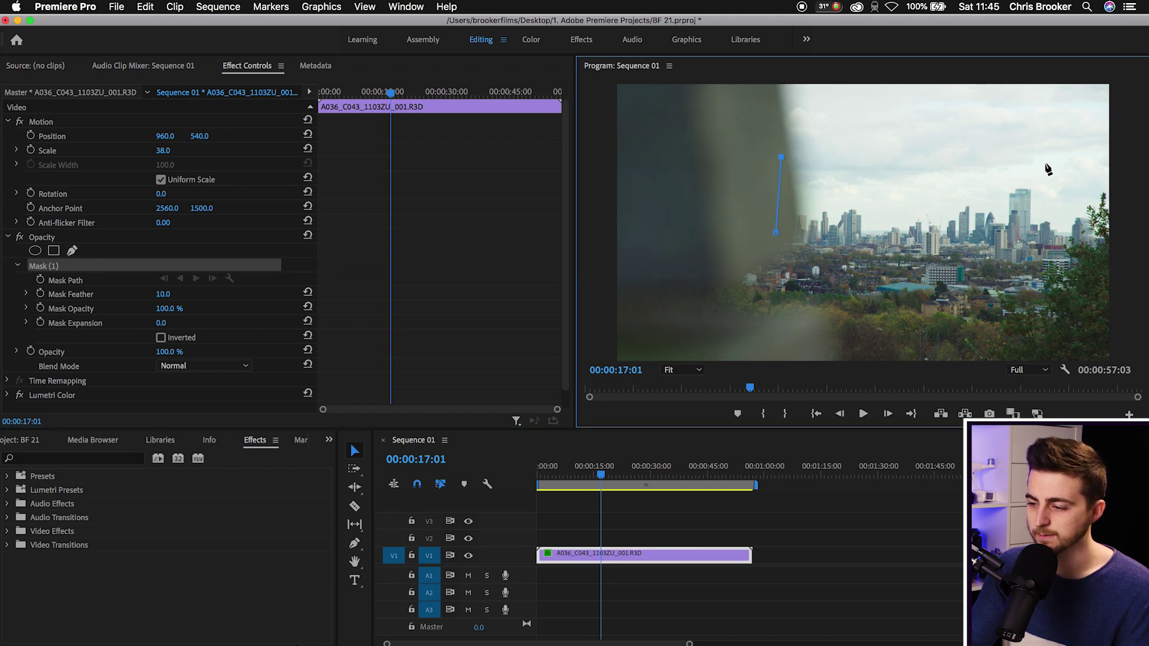
pyautogui.click(1043, 261)
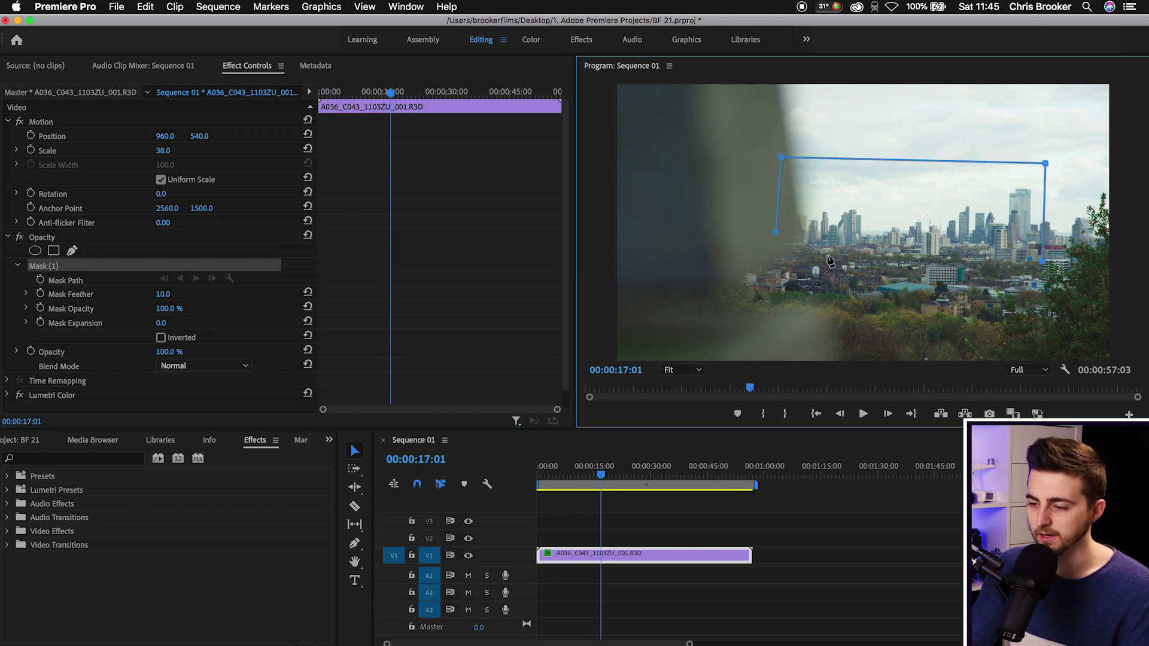
pyautogui.click(776, 233)
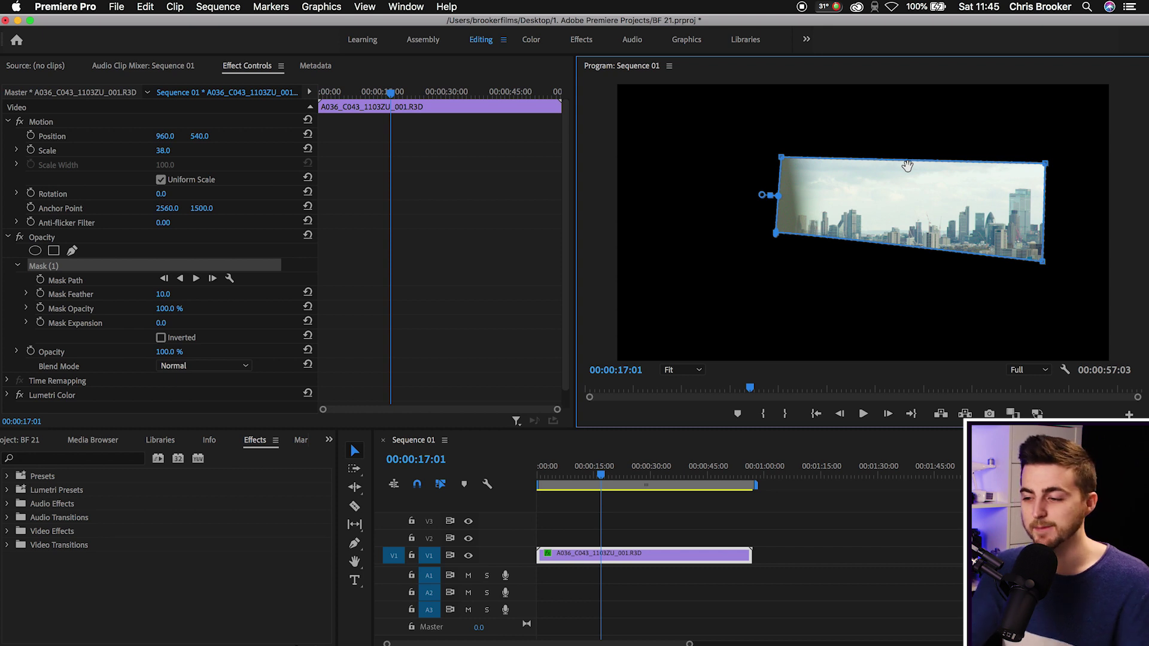
pyautogui.press('super+z')
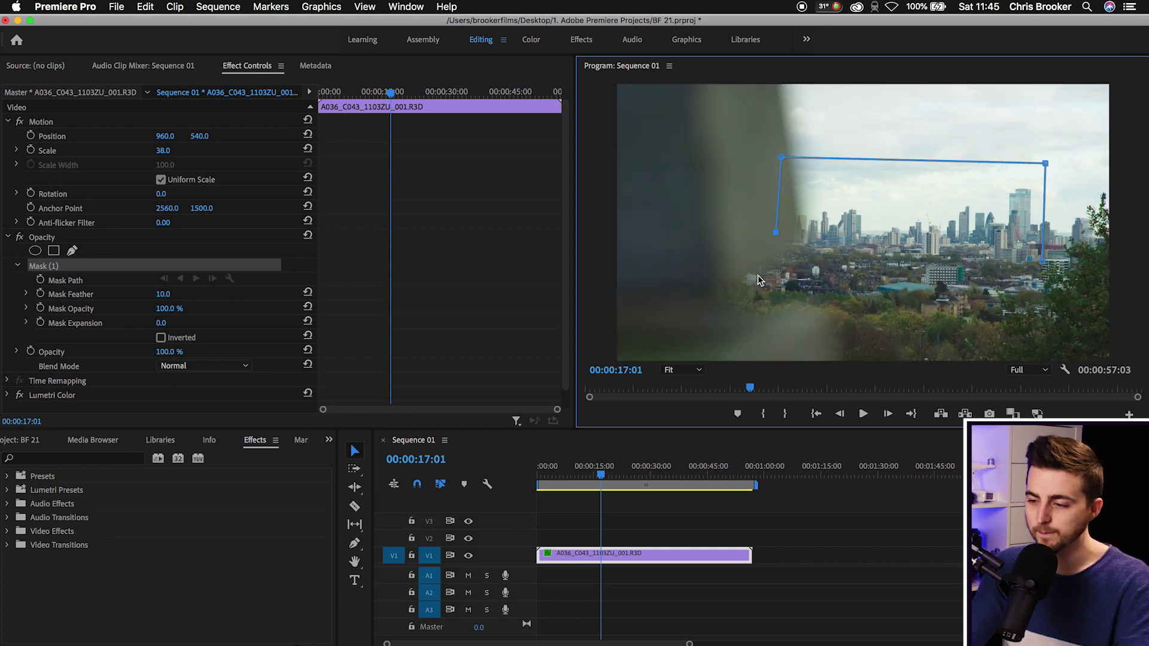
pyautogui.press('super+z')
pyautogui.press('super+z')
pyautogui.press('super+z')
pyautogui.press('super+z')
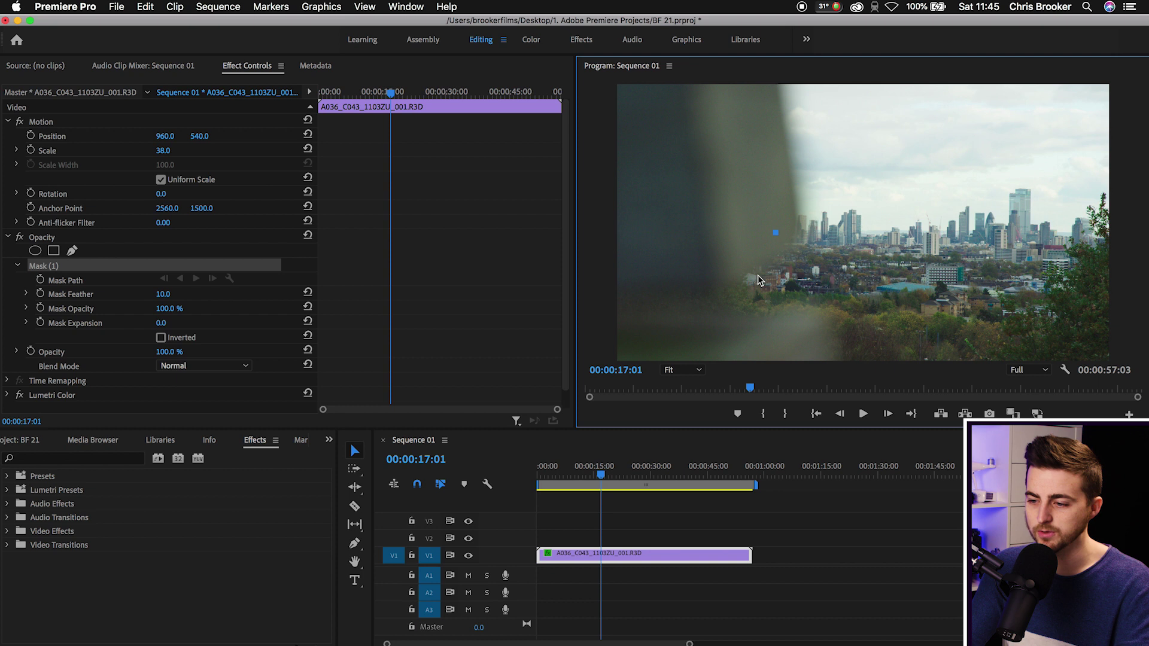
# - Add a rectangle Opacity mask, delete the empty Mask (1), and select Mask (2)
pyautogui.click(54, 251)
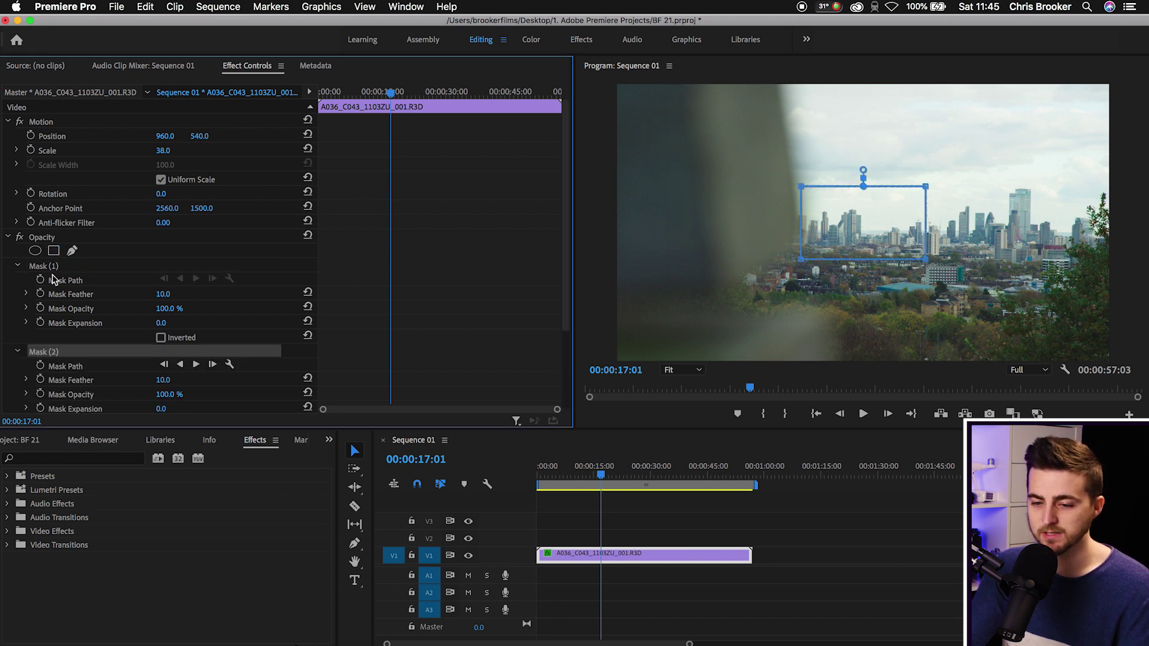
pyautogui.click(44, 266)
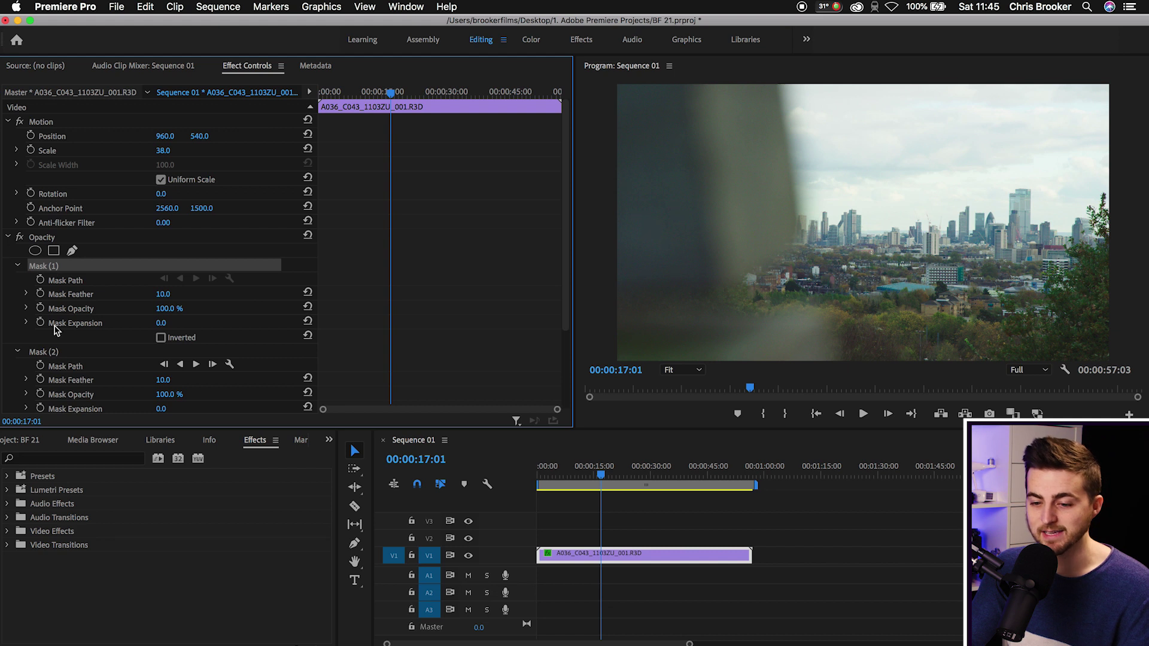
pyautogui.click(46, 353)
pyautogui.click(45, 267)
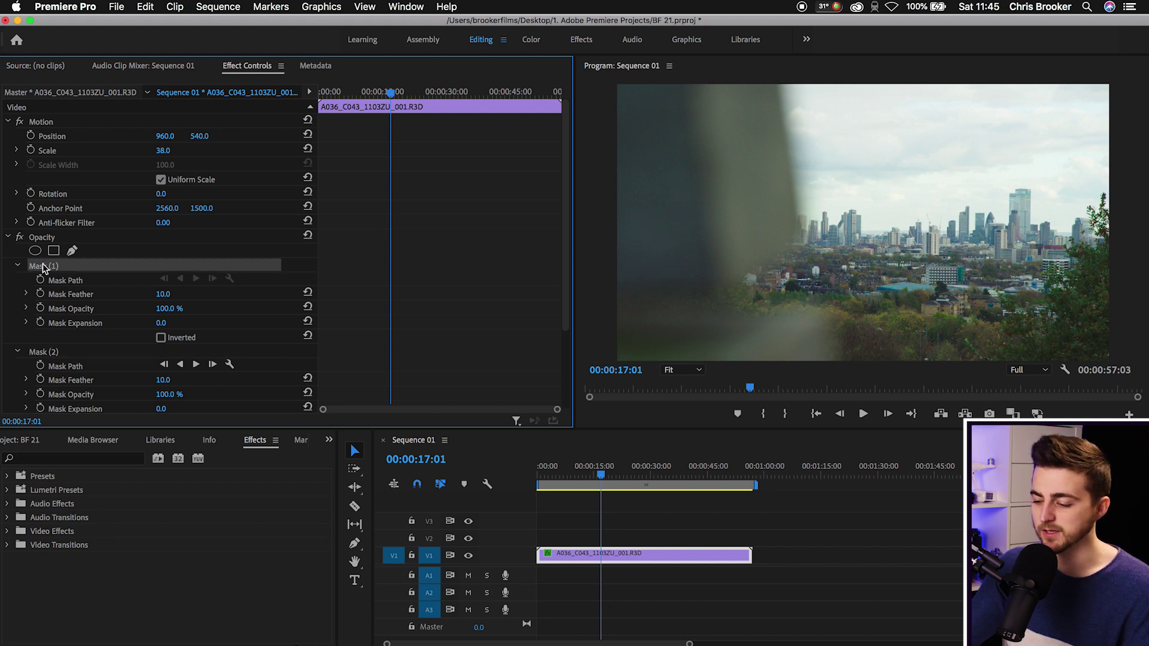
pyautogui.press('Delete')
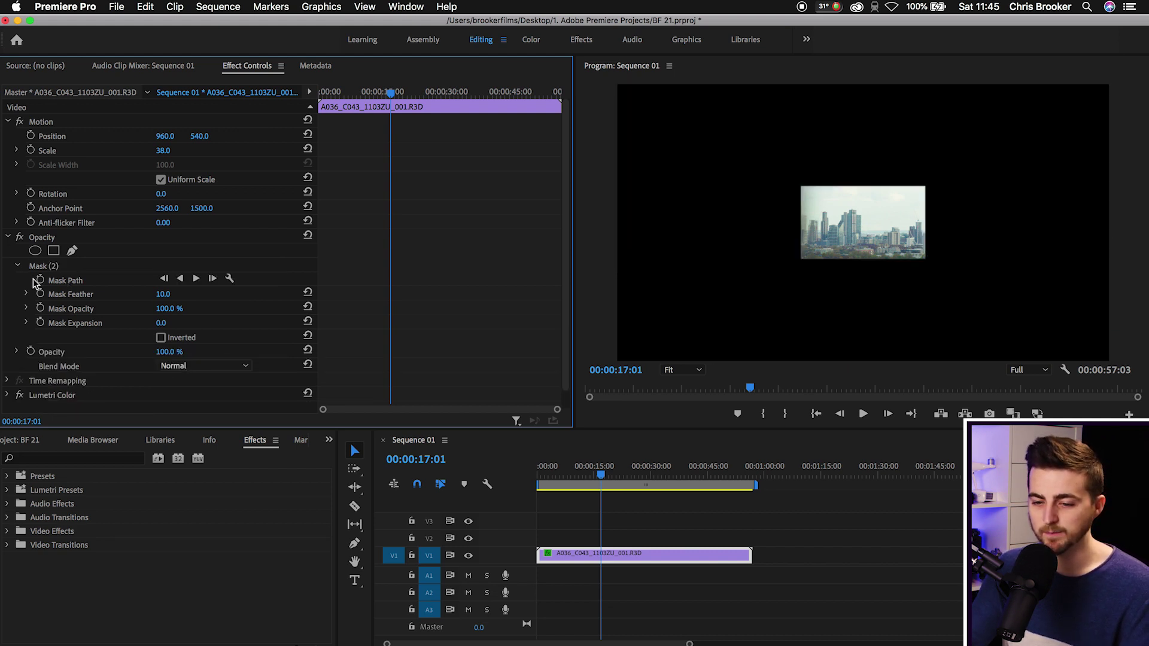
pyautogui.click(44, 266)
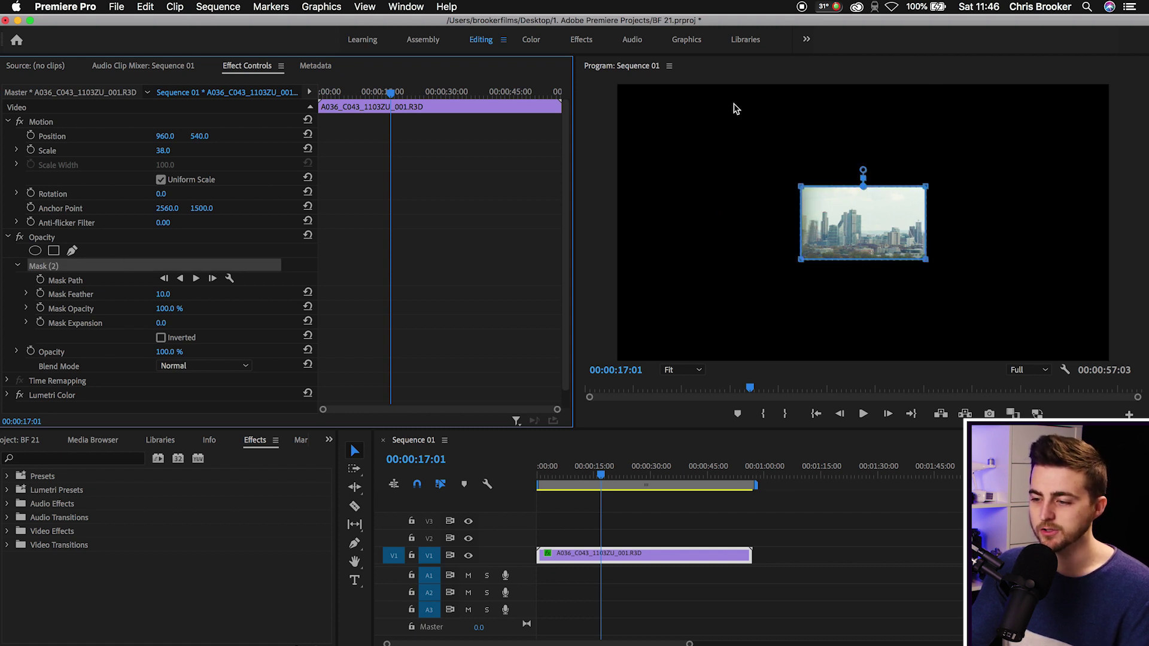
# - Replace the rectangle with an ellipse mask stretched wide left and right, undoing the height change
pyautogui.click(44, 266)
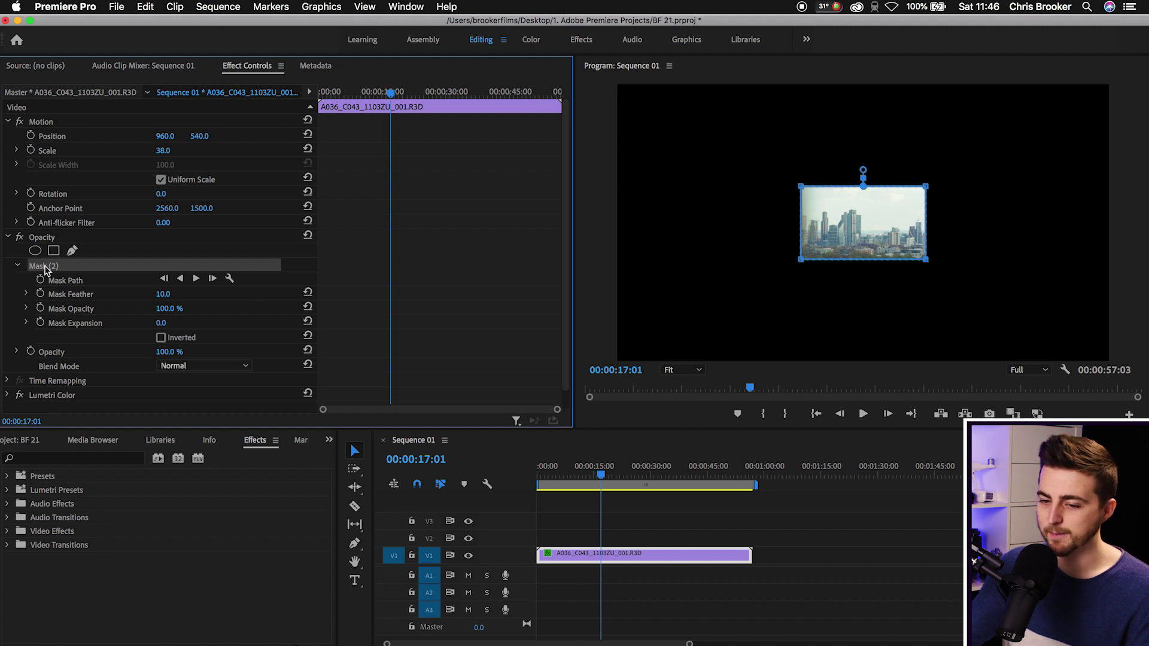
pyautogui.press('Delete')
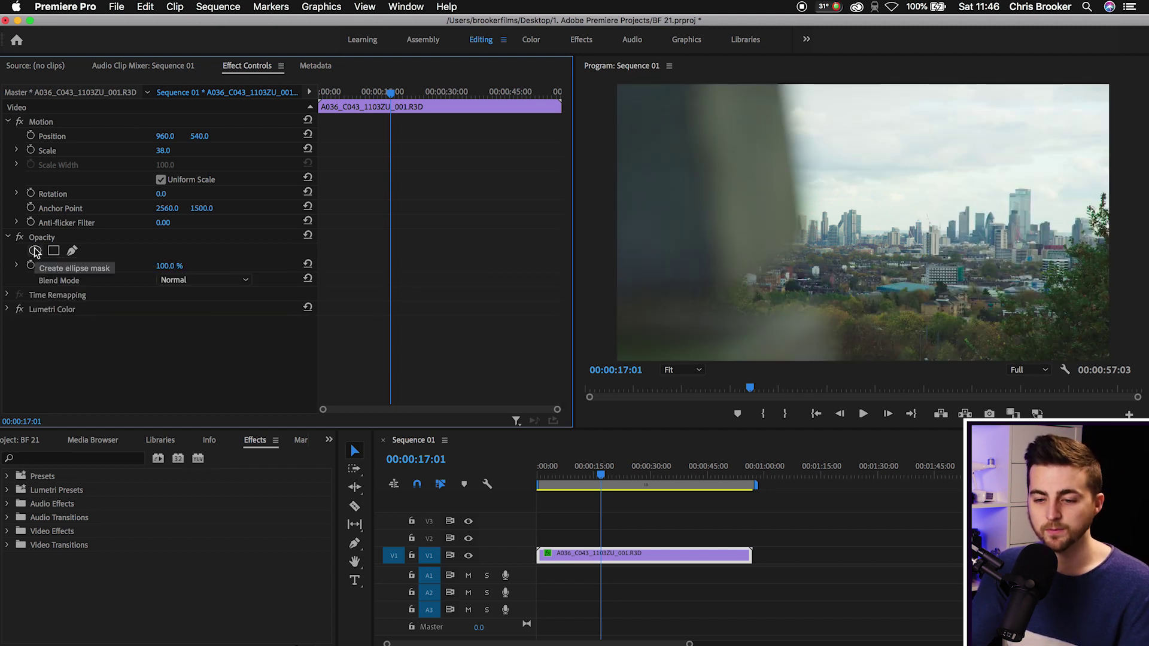
pyautogui.click(35, 251)
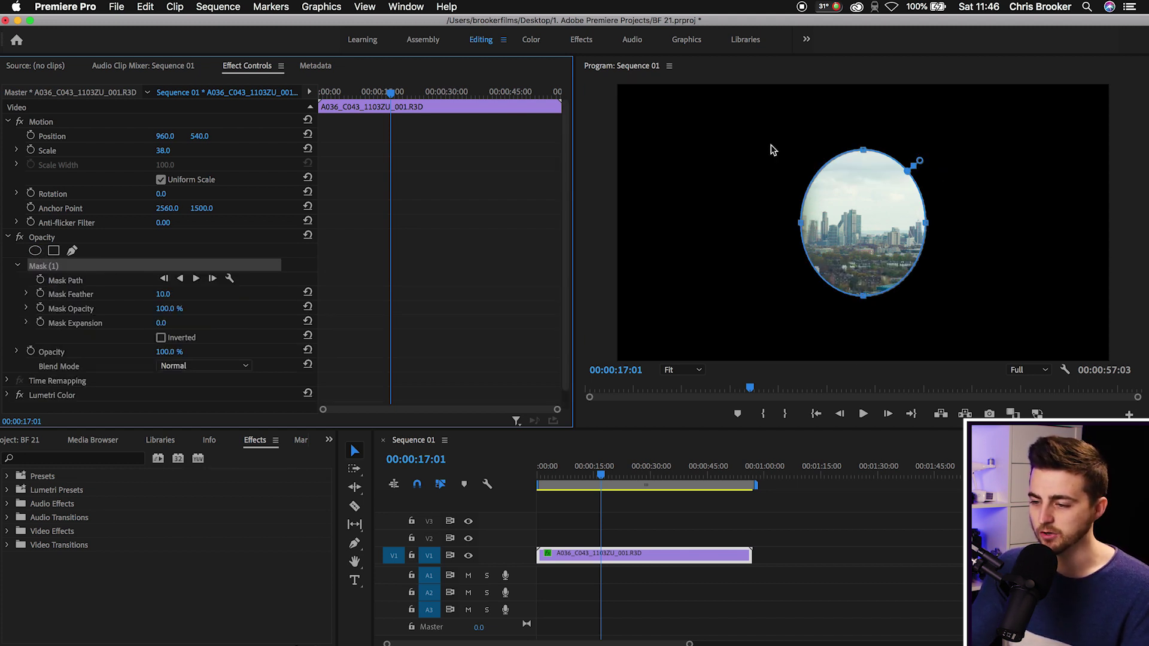
pyautogui.moveTo(796, 226); pyautogui.dragTo(682, 231)
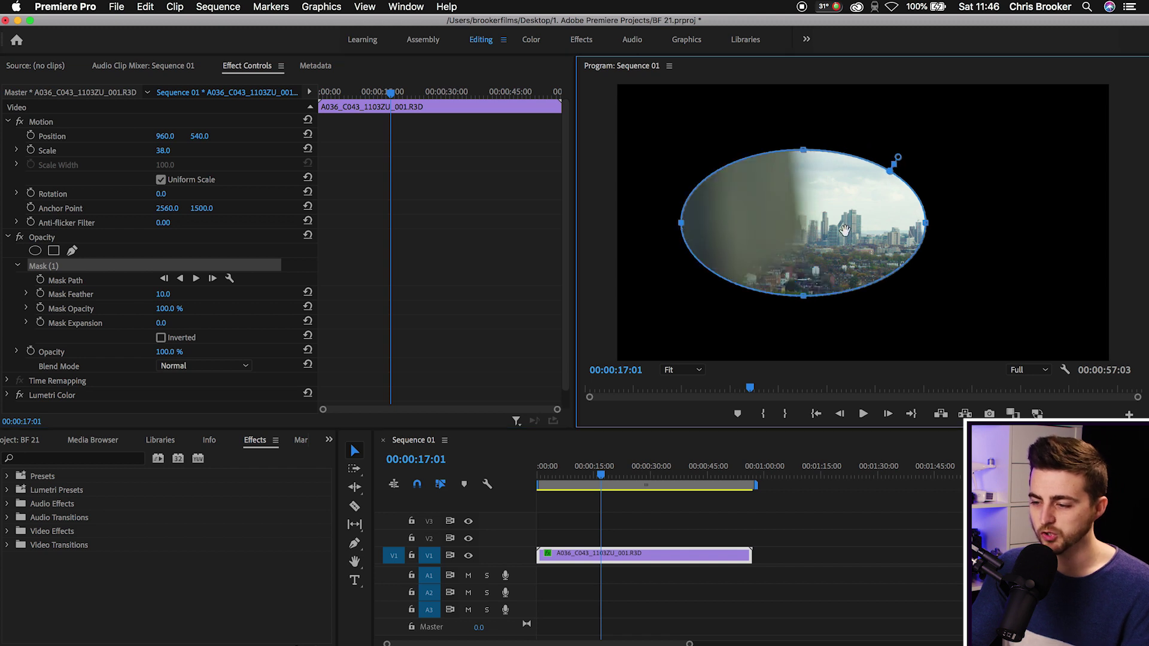
pyautogui.moveTo(928, 222); pyautogui.dragTo(1026, 222)
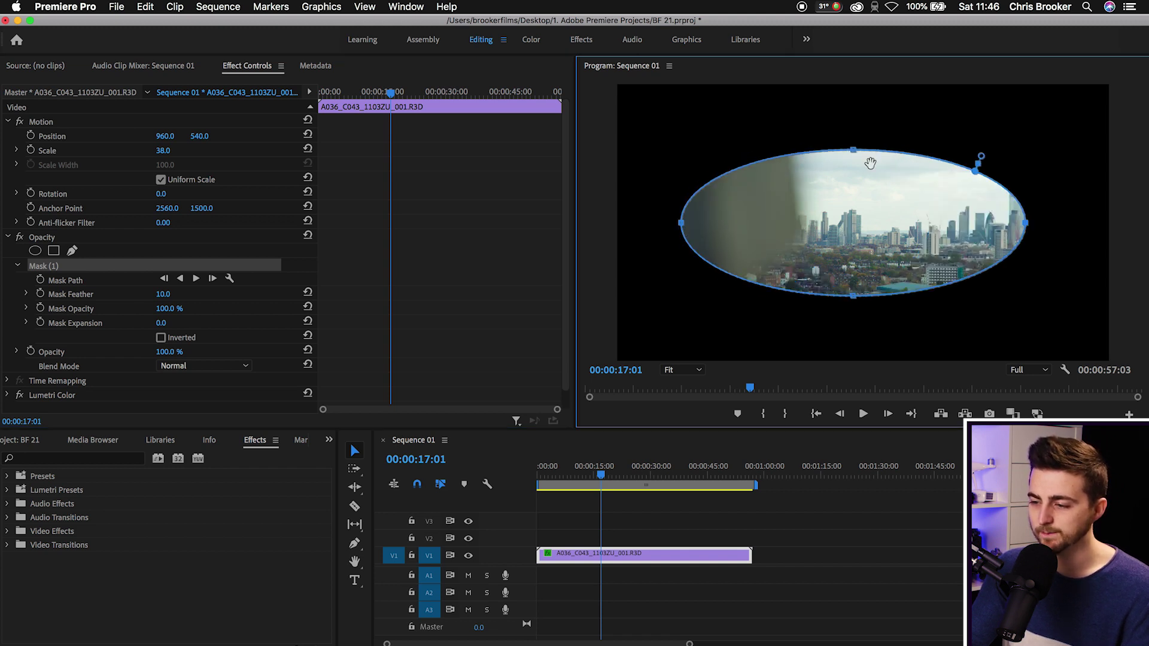
pyautogui.moveTo(865, 158); pyautogui.dragTo(739, 113)
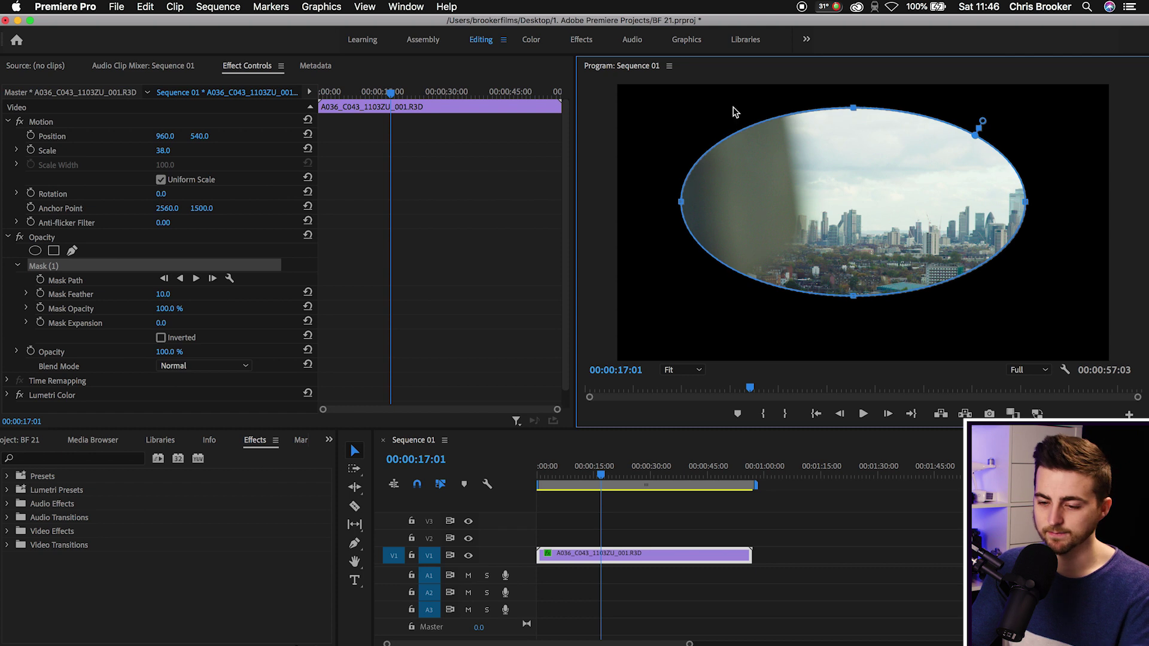
pyautogui.press('super+z')
# - Delete the oval mask and draw a closed three-point curved pen mask
pyautogui.click(51, 267)
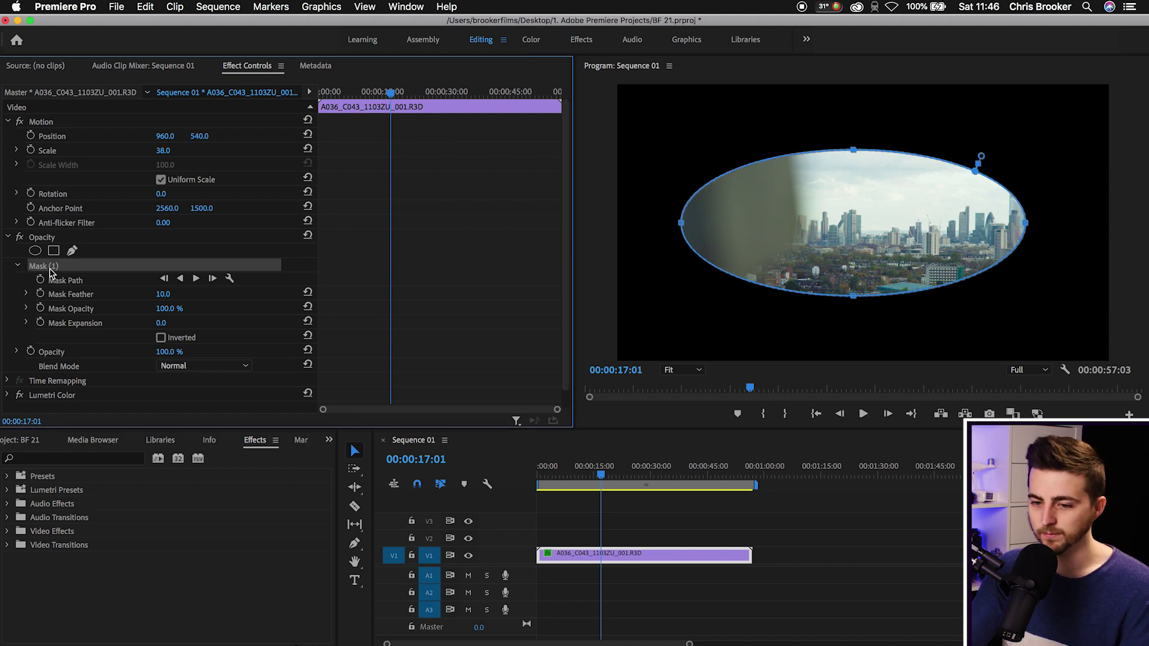
pyautogui.press('Delete')
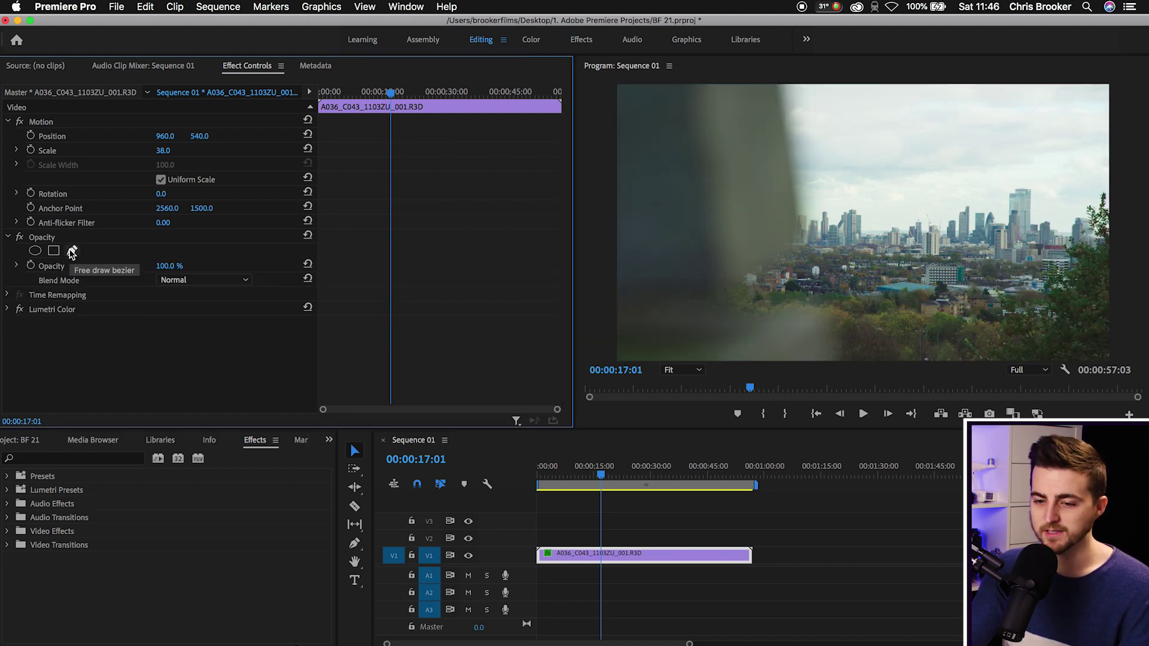
pyautogui.click(72, 252)
pyautogui.click(669, 336)
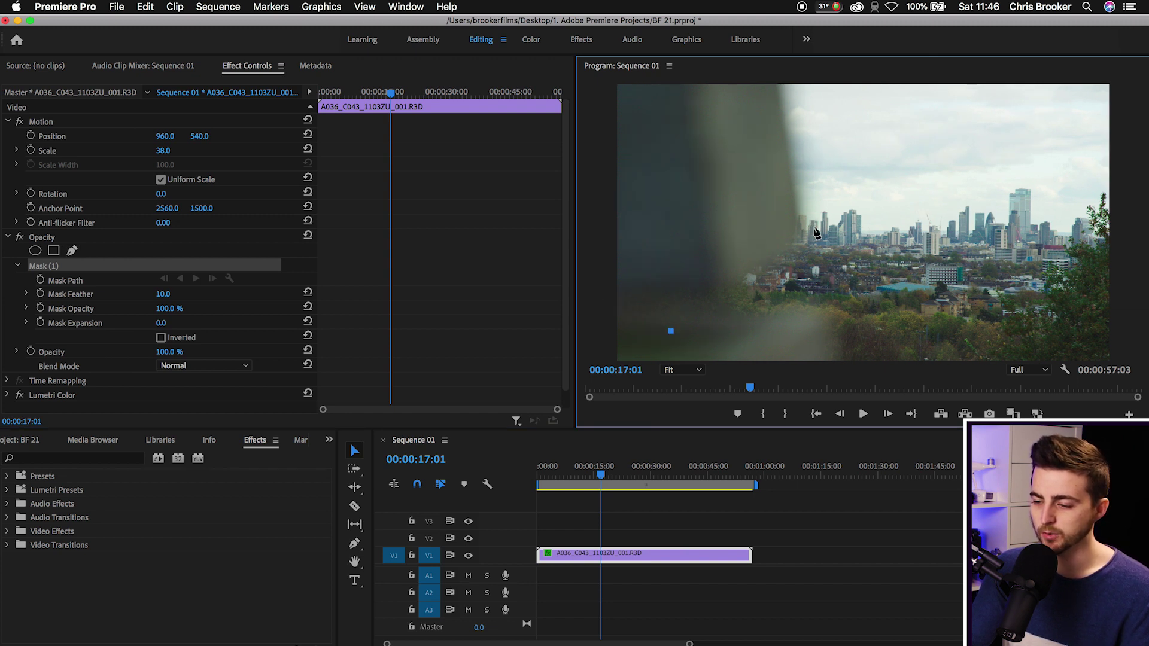
pyautogui.click(821, 225)
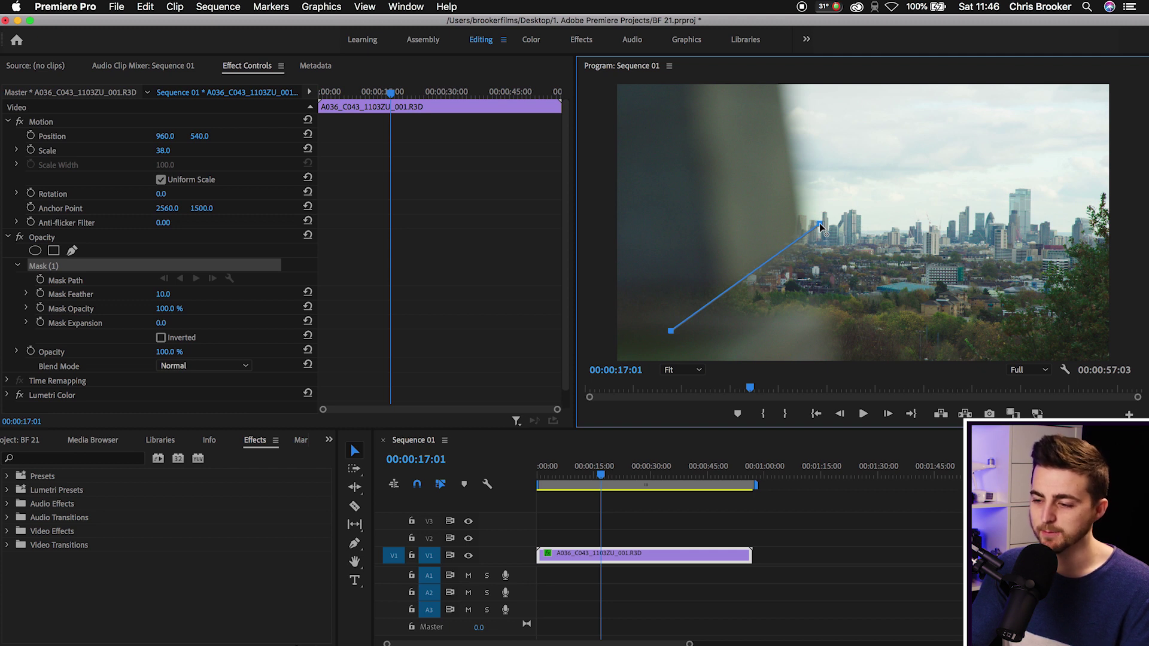
pyautogui.moveTo(821, 225); pyautogui.dragTo(933, 206)
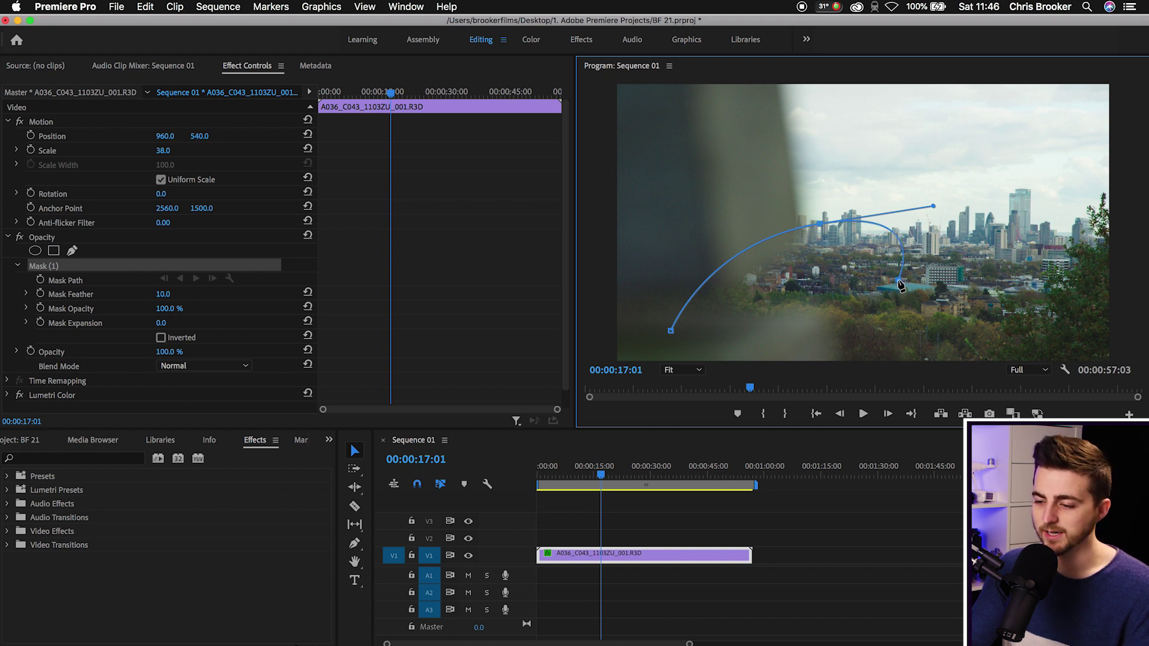
pyautogui.click(900, 283)
pyautogui.click(671, 331)
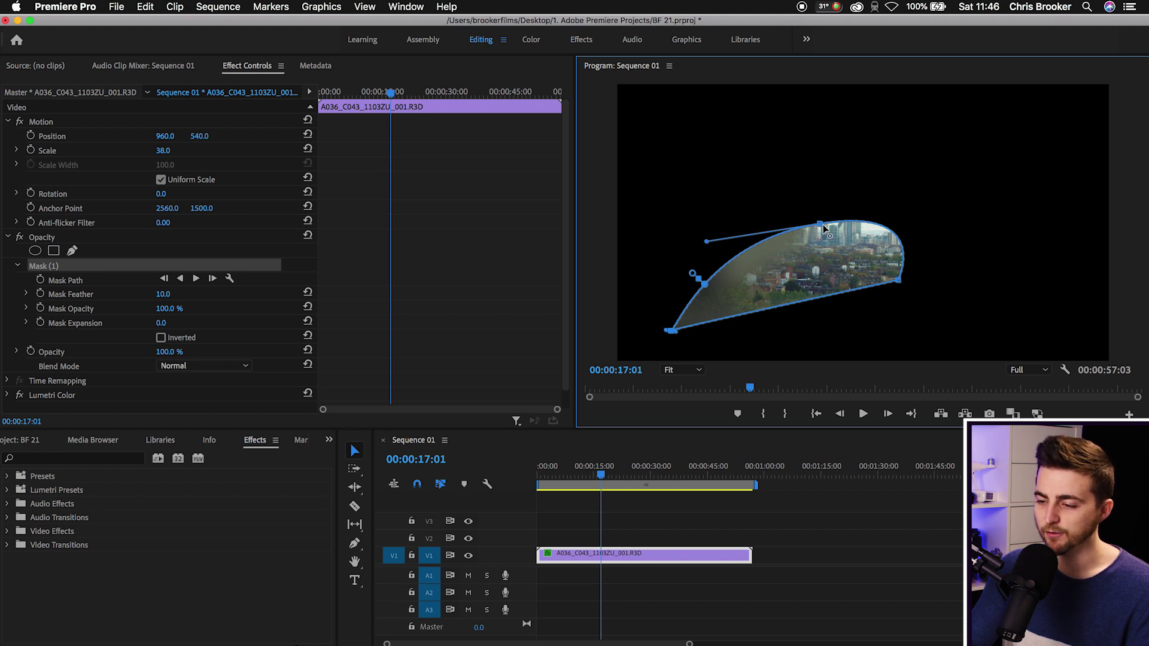
# - Reshape the mask's Bezier curves at its top, left and right handles
pyautogui.moveTo(824, 225); pyautogui.dragTo(936, 208)
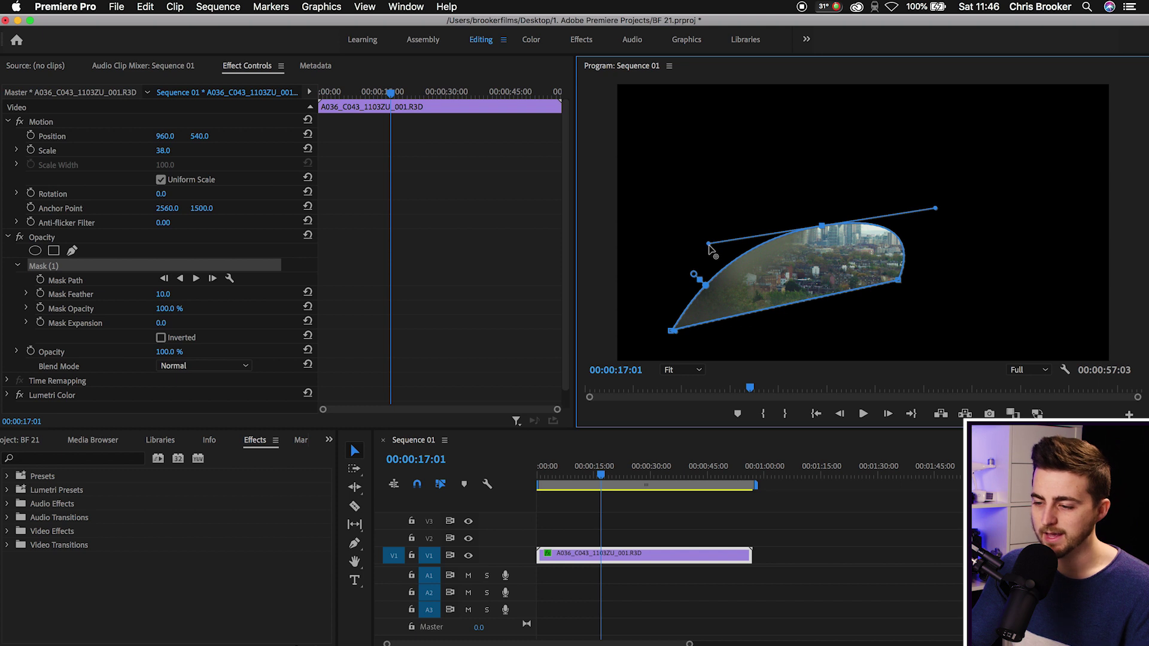
pyautogui.moveTo(710, 244); pyautogui.dragTo(610, 223)
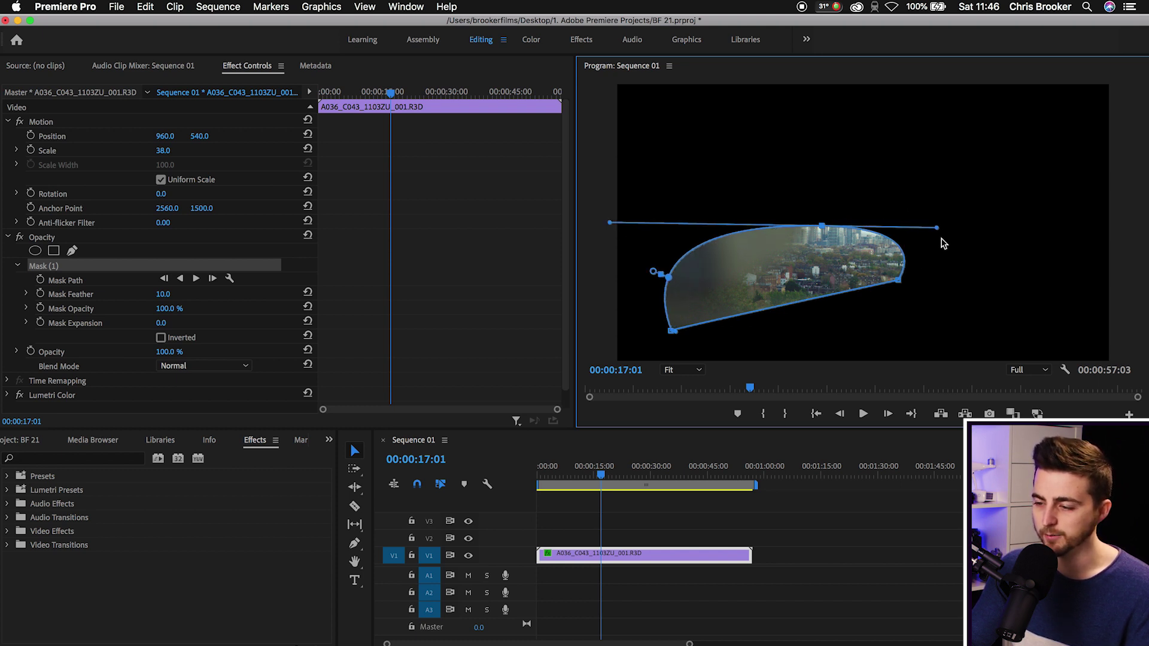
pyautogui.moveTo(937, 229); pyautogui.dragTo(834, 223)
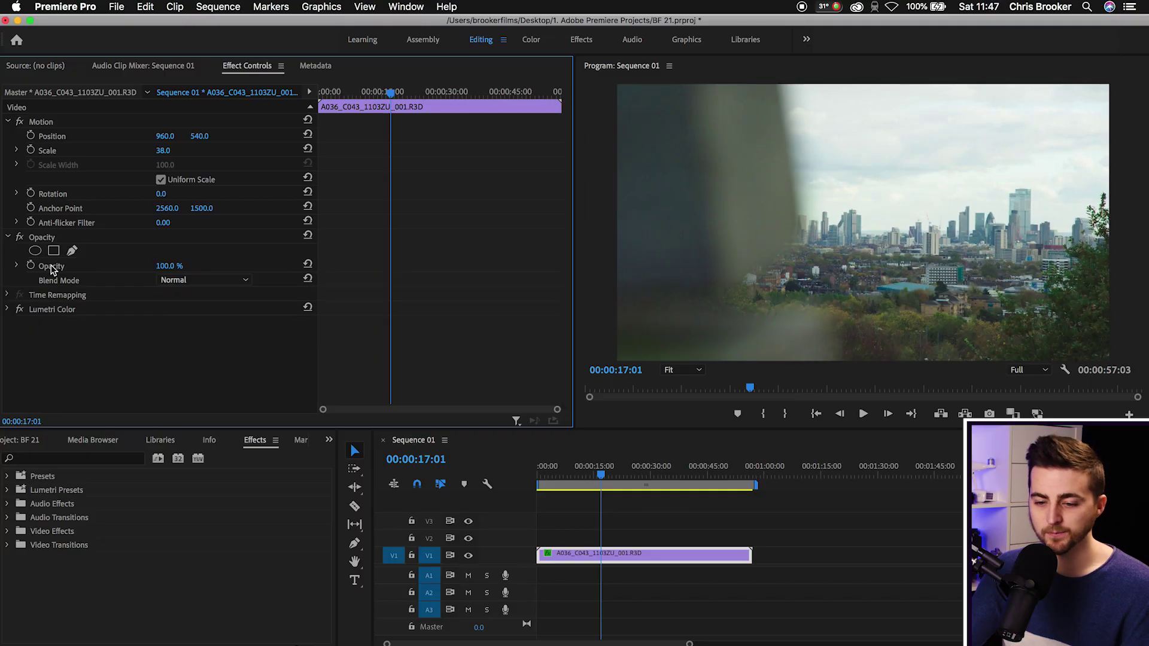
# - Apply the Fast Color Corrector effect to the skyline clip
pyautogui.click(72, 457)
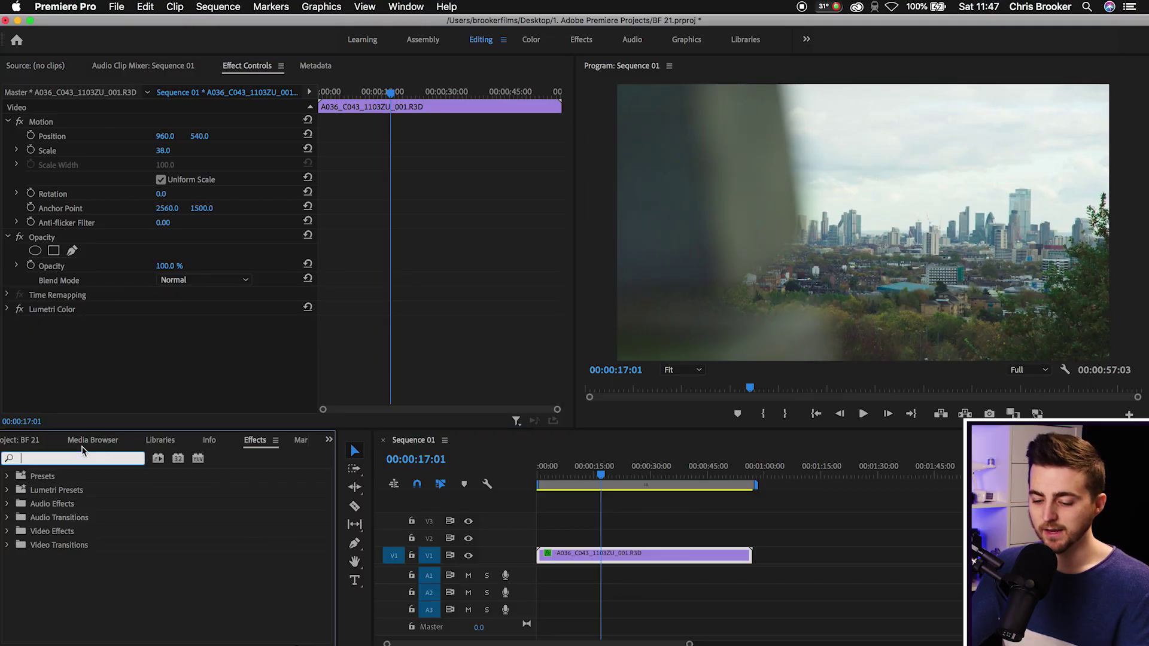
pyautogui.write('fast c')
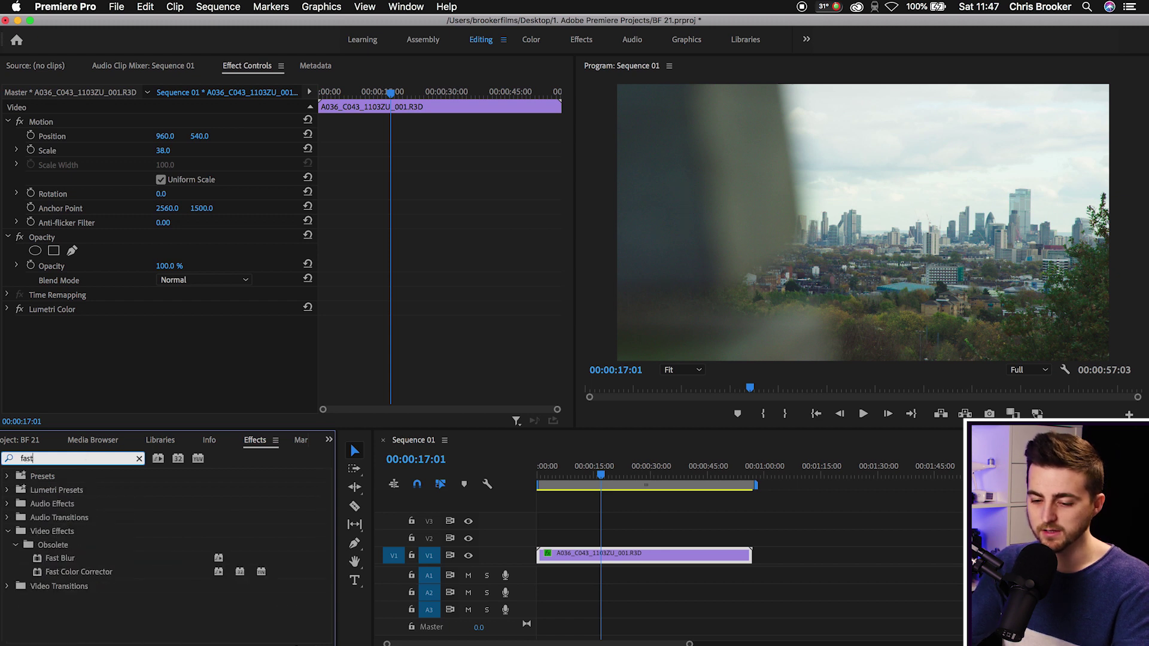
pyautogui.click(84, 558)
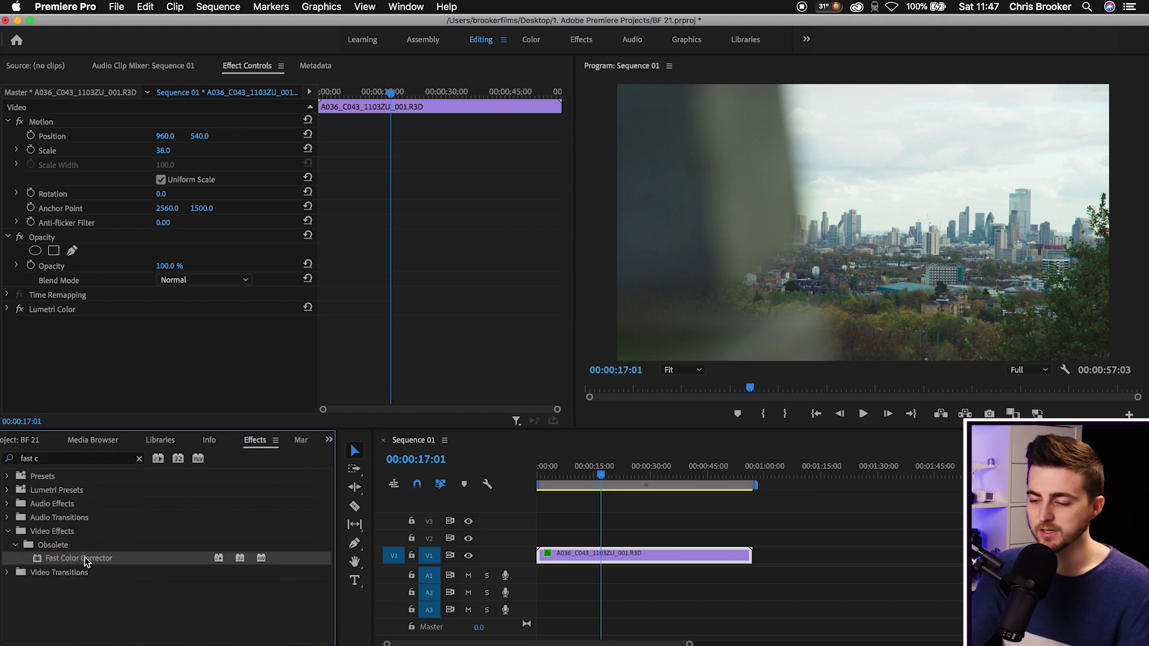
pyautogui.moveTo(84, 558); pyautogui.dragTo(130, 362)
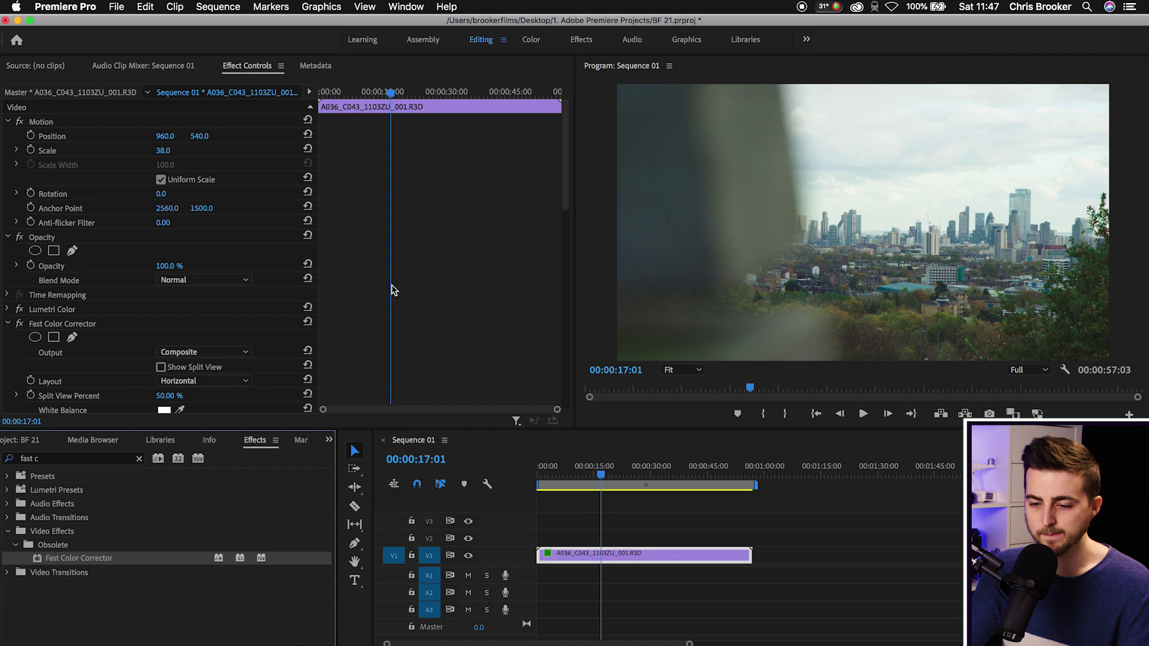
# - Pull the Fast Color Corrector hue balance wheel toward blue
pyautogui.scroll(-5, 392, 291)
pyautogui.scroll(-1, 392, 291)
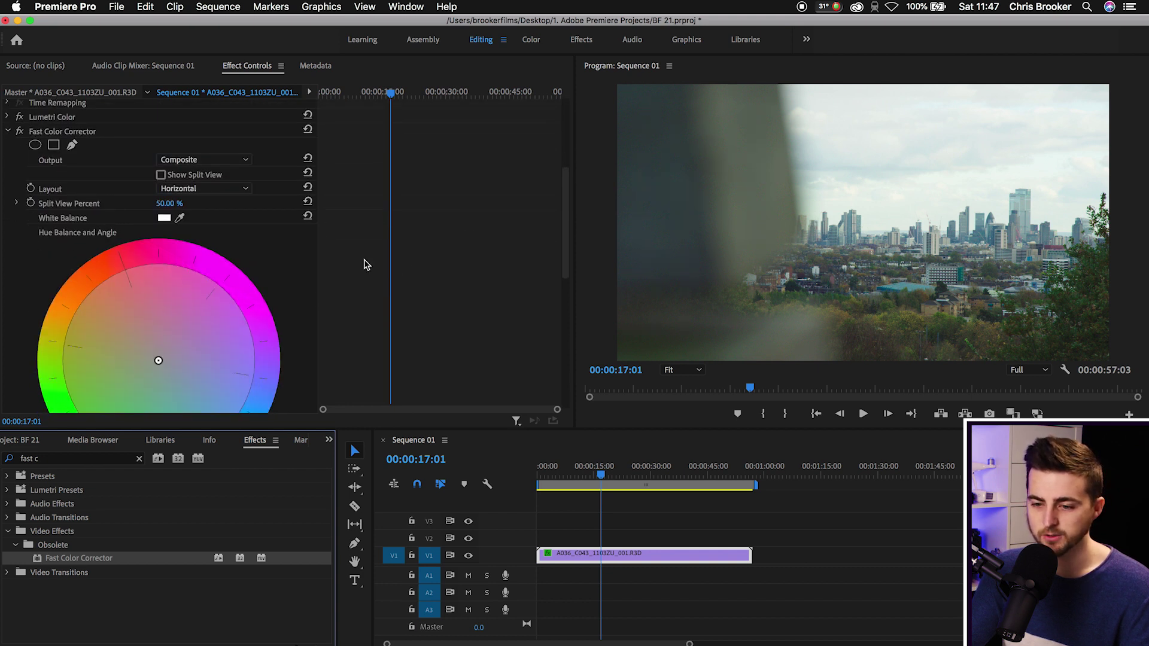
pyautogui.scroll(-6, 184, 323)
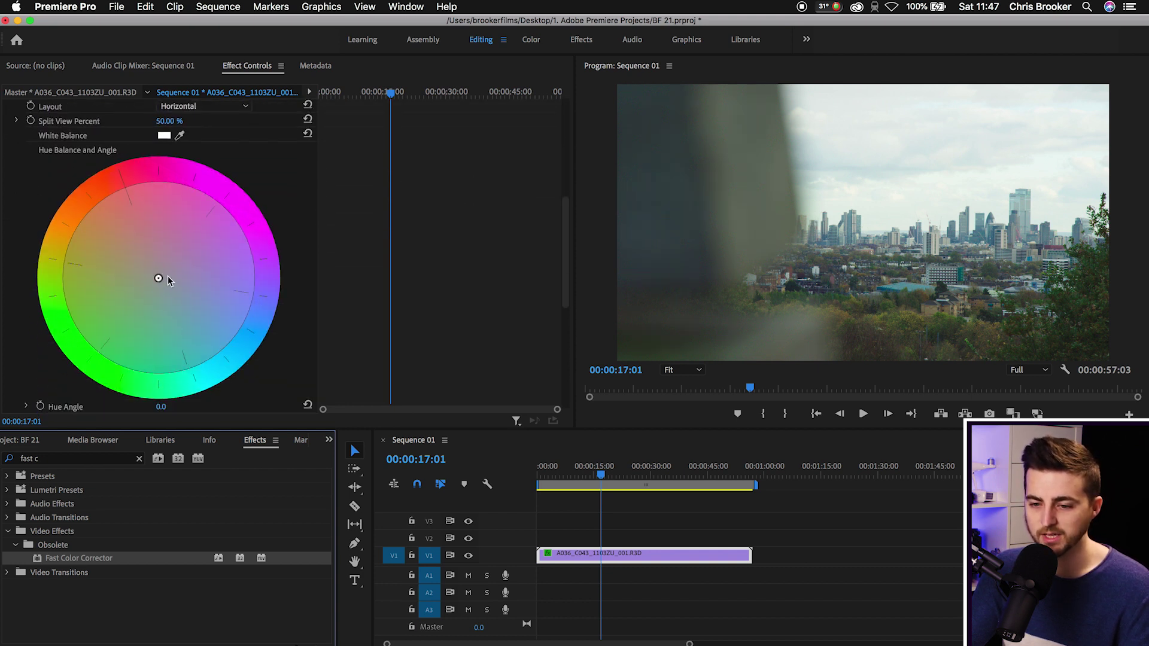
pyautogui.moveTo(157, 278); pyautogui.dragTo(224, 311)
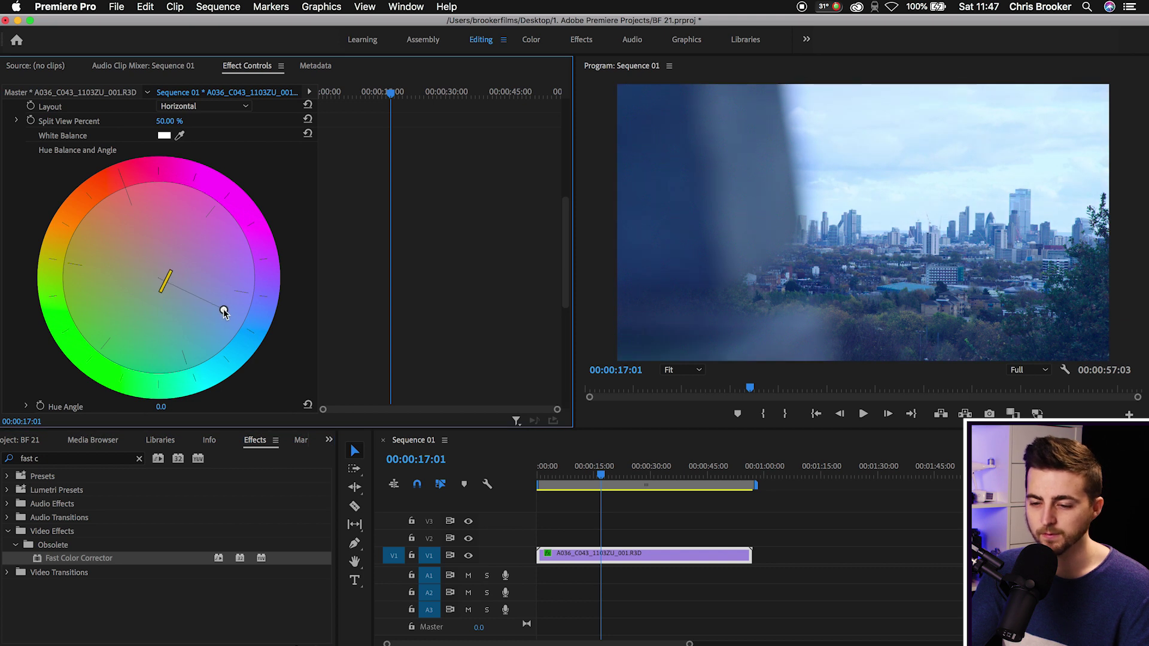
# - Set input levels to 28.2–231.7 and output levels to 12.9–220.1
pyautogui.scroll(-18, 225, 313)
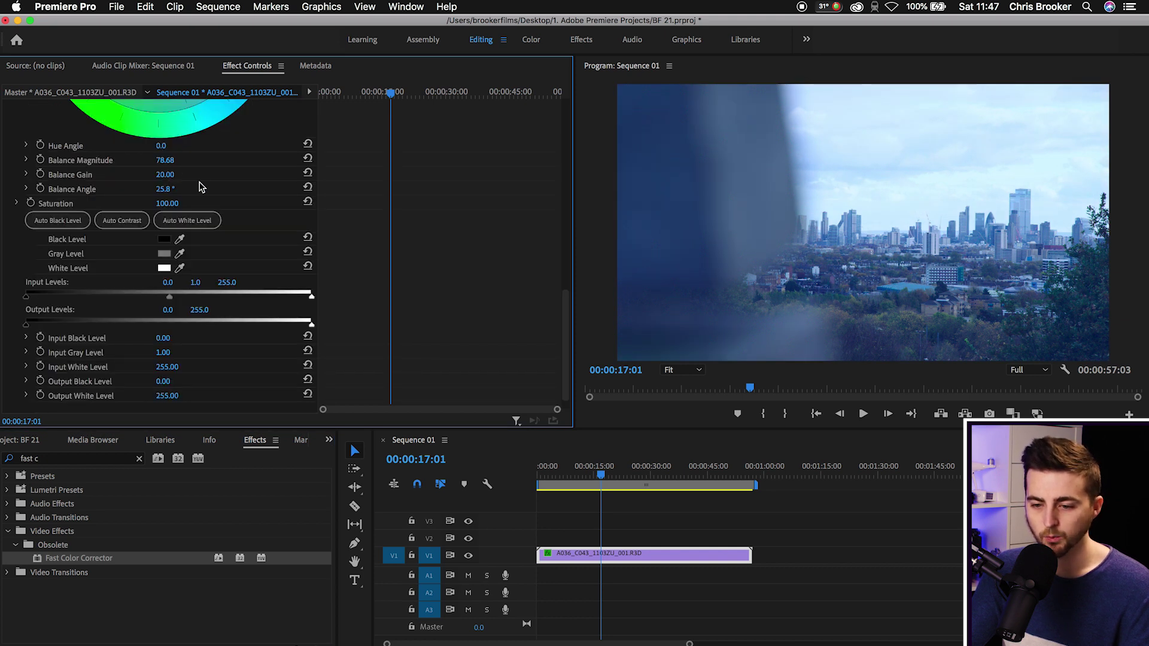
pyautogui.moveTo(25, 297); pyautogui.dragTo(57, 298)
pyautogui.moveTo(312, 297); pyautogui.dragTo(272, 324)
pyautogui.moveTo(28, 324); pyautogui.dragTo(40, 324)
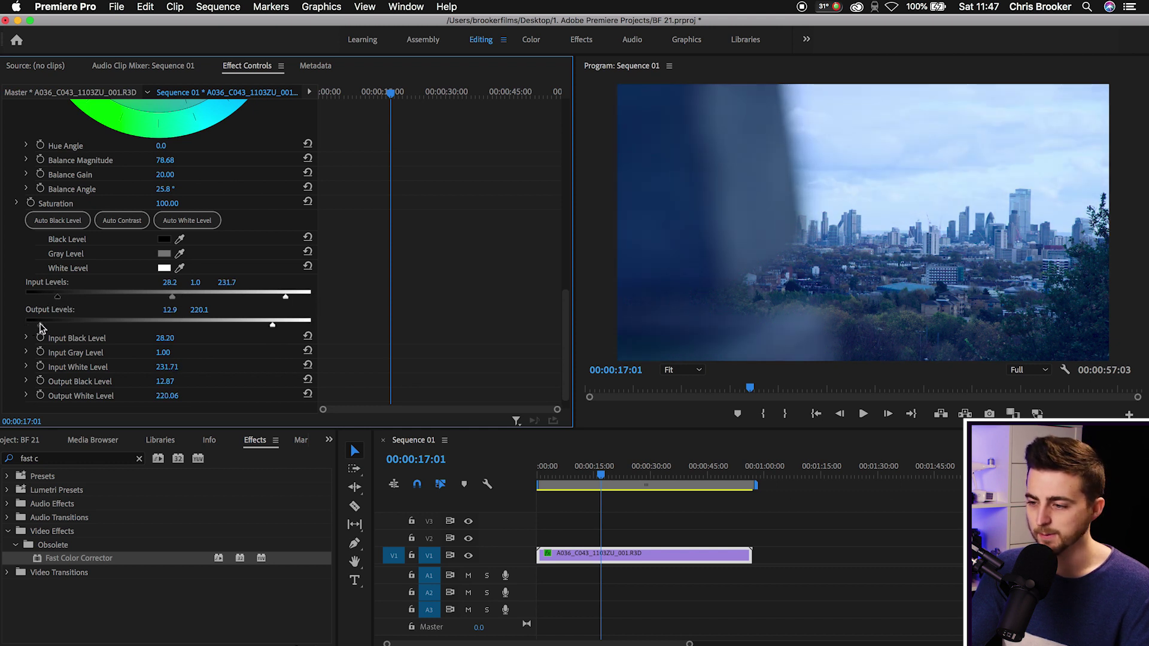
pyautogui.scroll(-1, 384, 288)
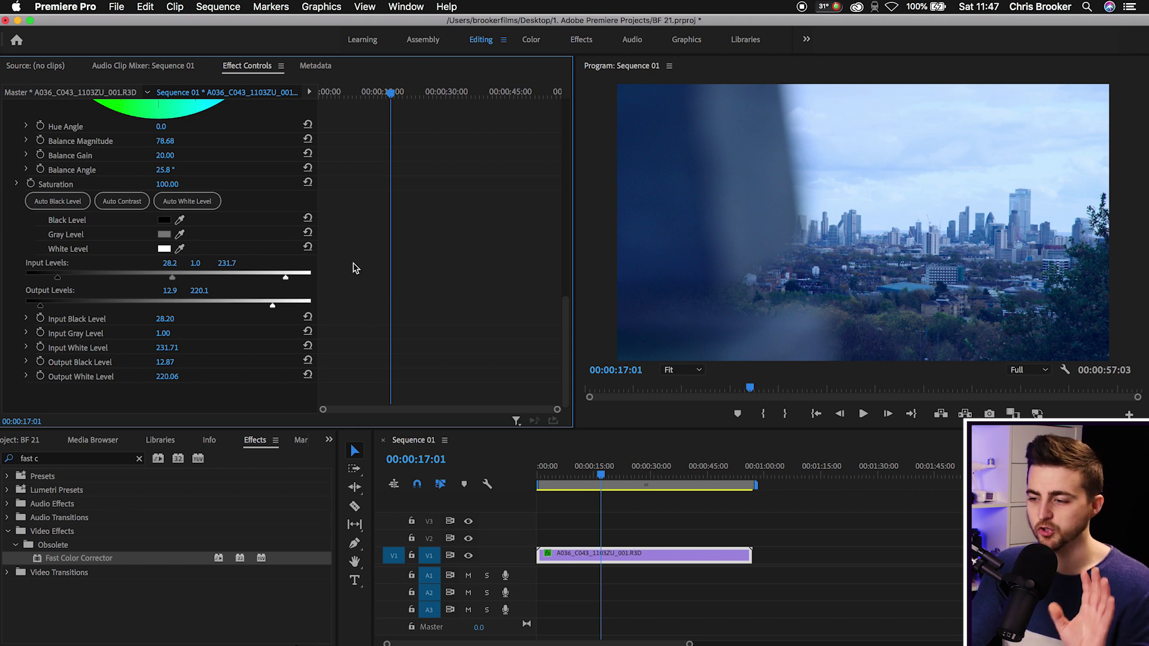
pyautogui.scroll(10, 354, 267)
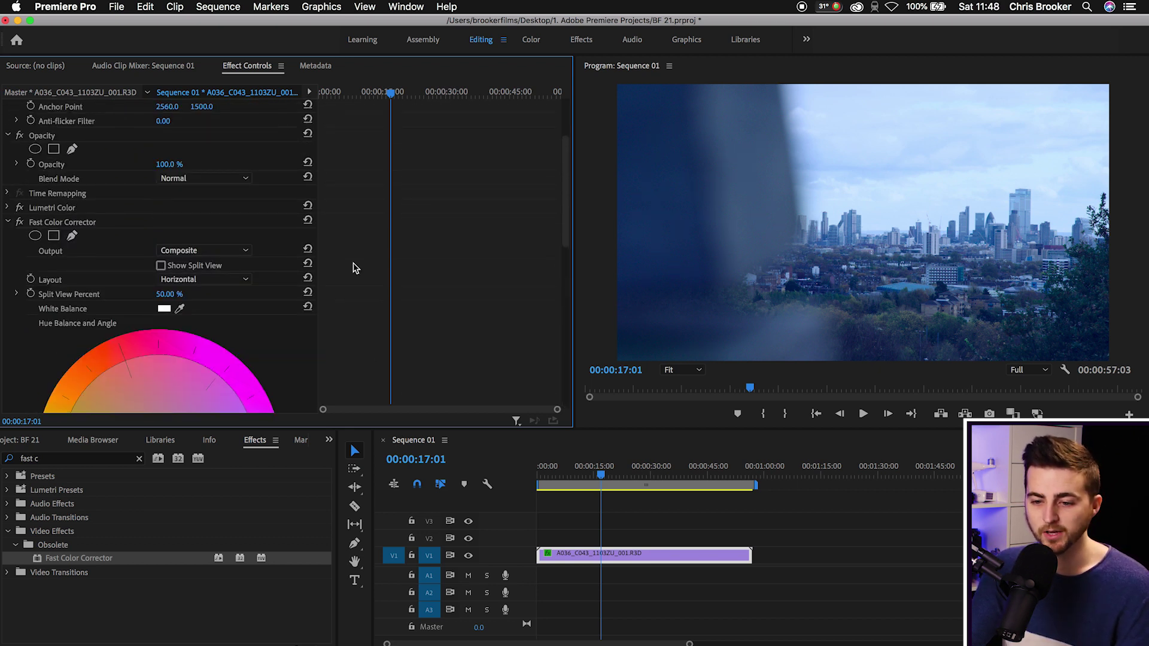
# - Add a pen mask to the Fast Color Corrector and zoom the Program monitor to 50%
pyautogui.click(59, 225)
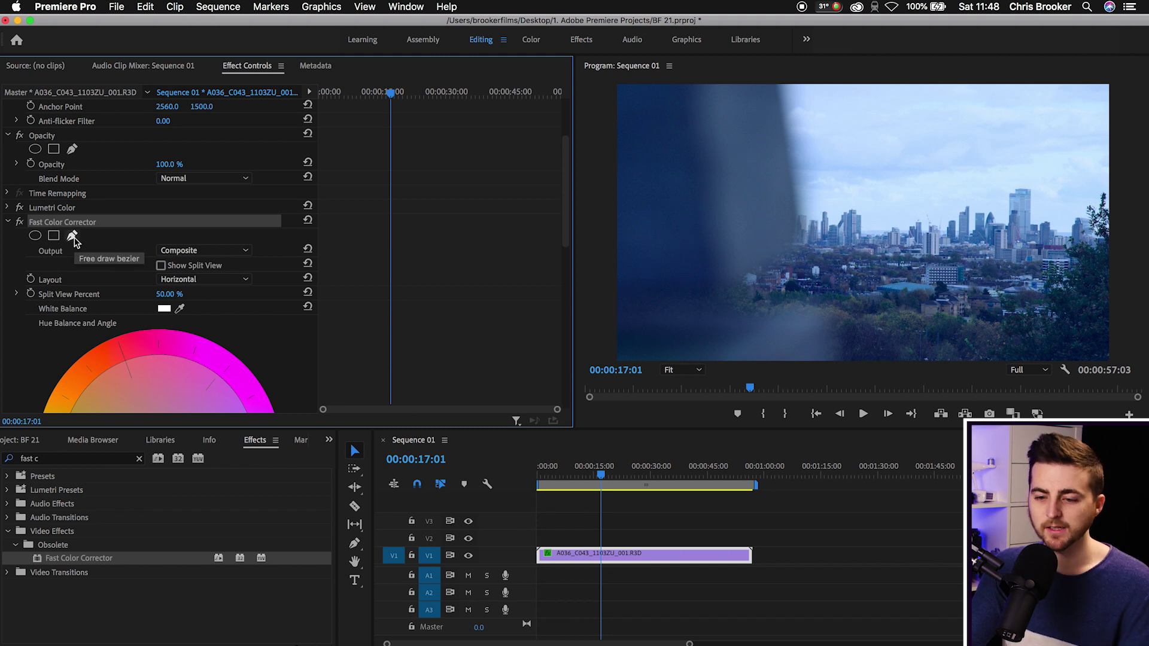
pyautogui.click(73, 237)
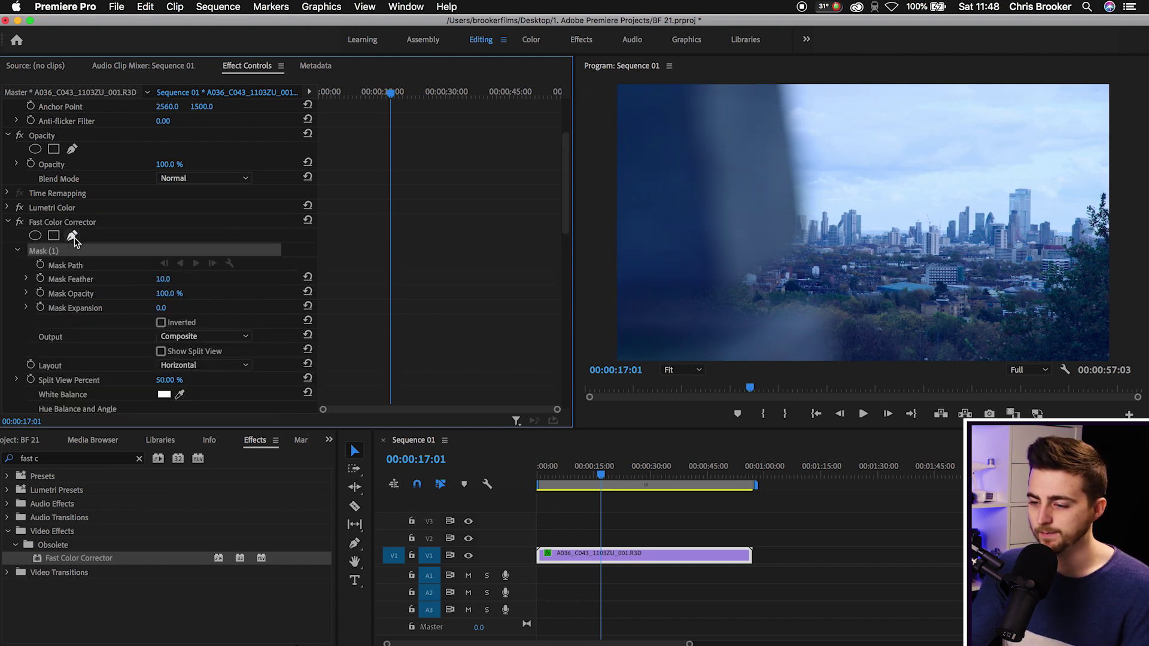
pyautogui.click(682, 370)
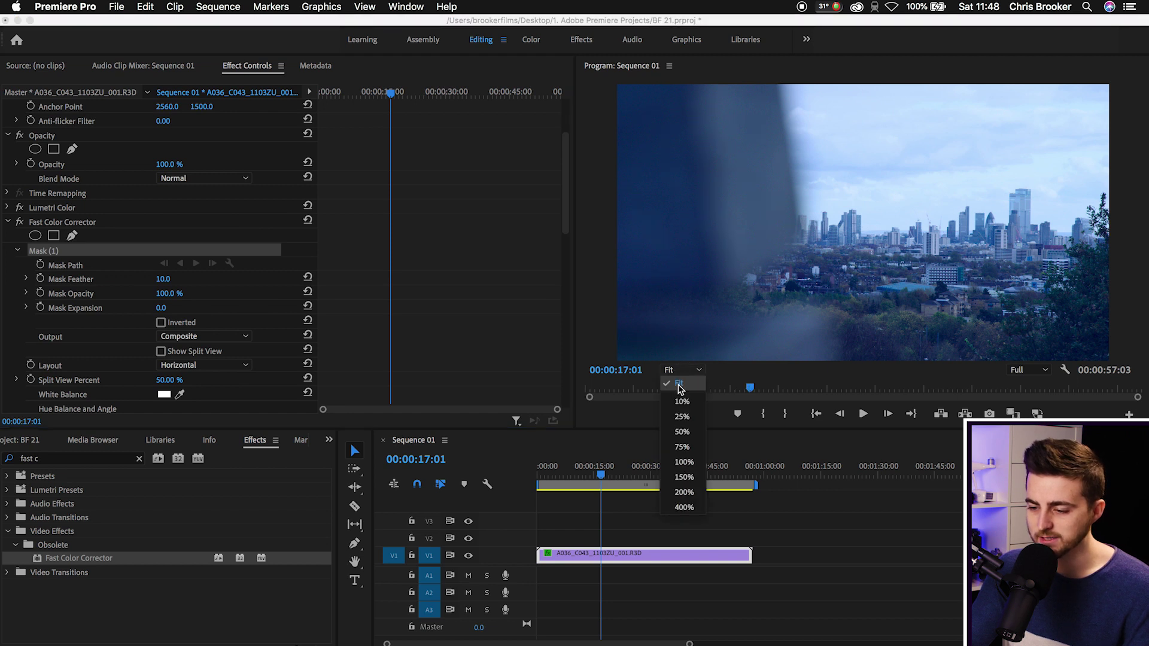
pyautogui.click(680, 433)
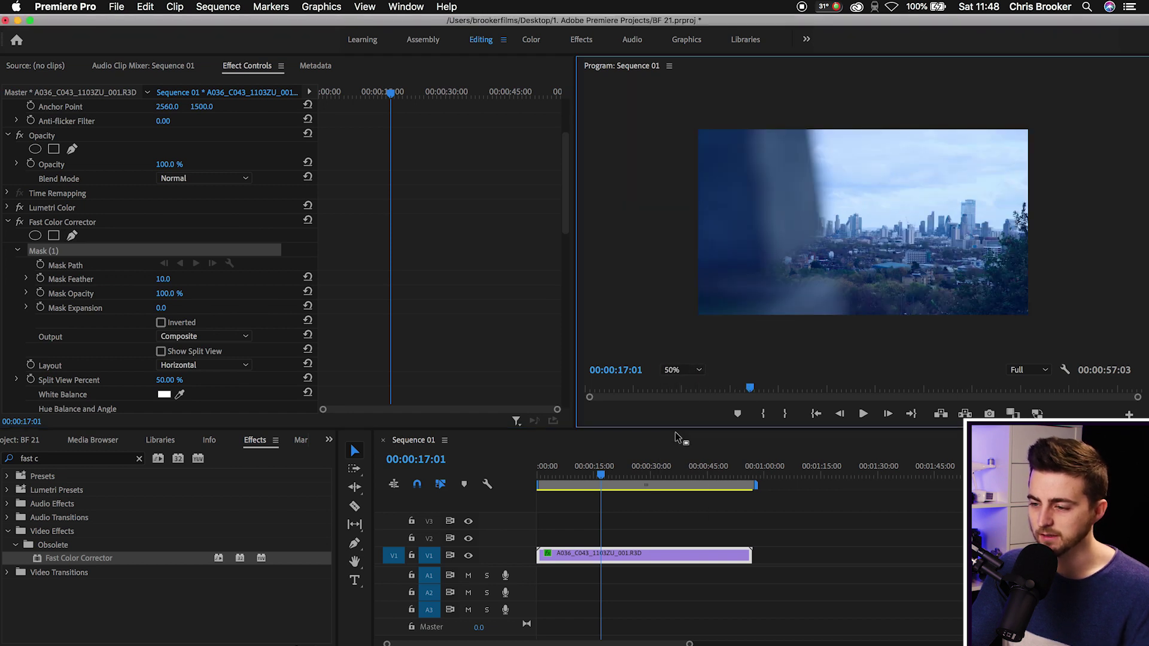
# - Close a four-point mask around the sky, then set the monitor back to Fit
pyautogui.click(806, 114)
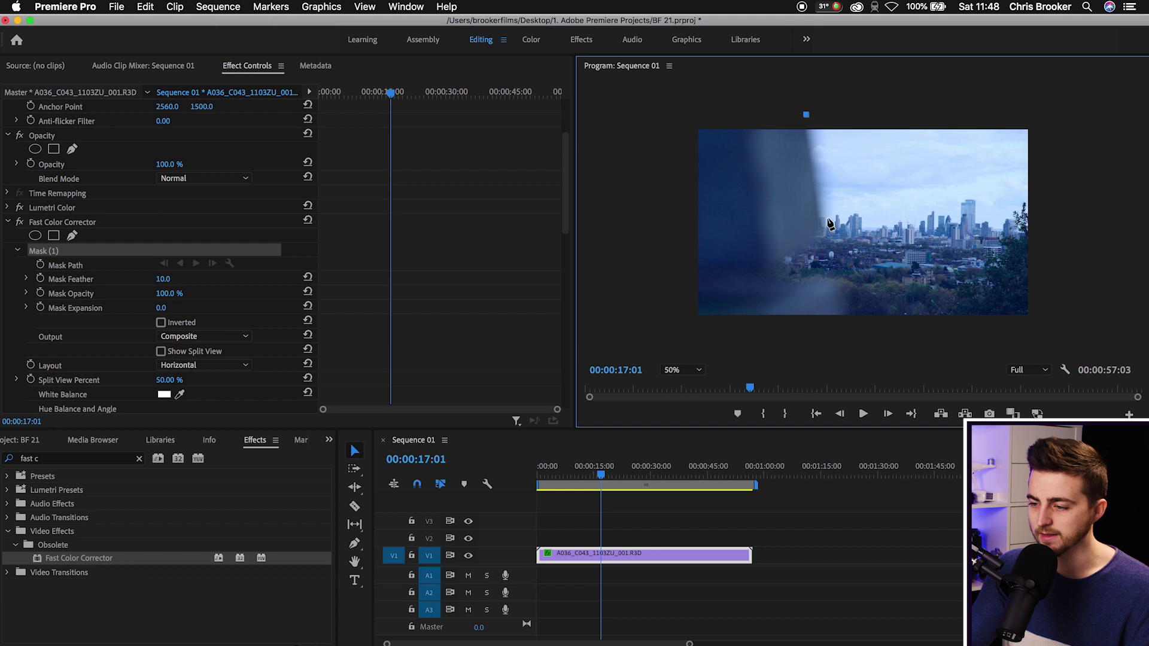
pyautogui.click(828, 219)
pyautogui.click(1050, 203)
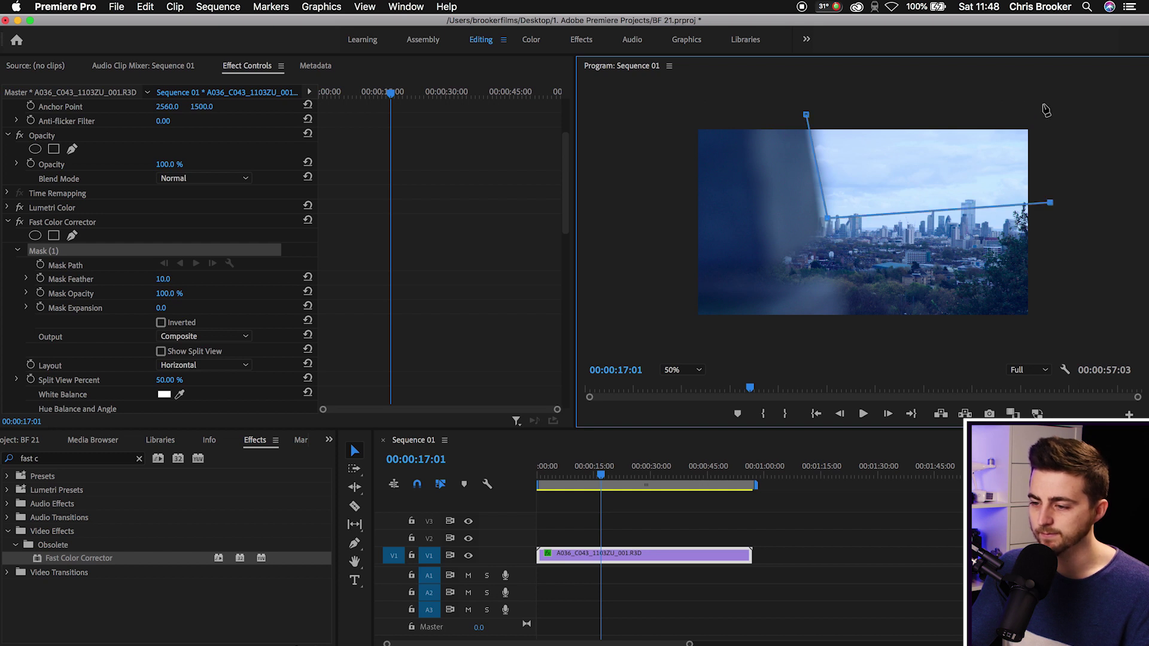
pyautogui.click(1047, 110)
pyautogui.click(806, 114)
pyautogui.click(682, 370)
pyautogui.click(687, 392)
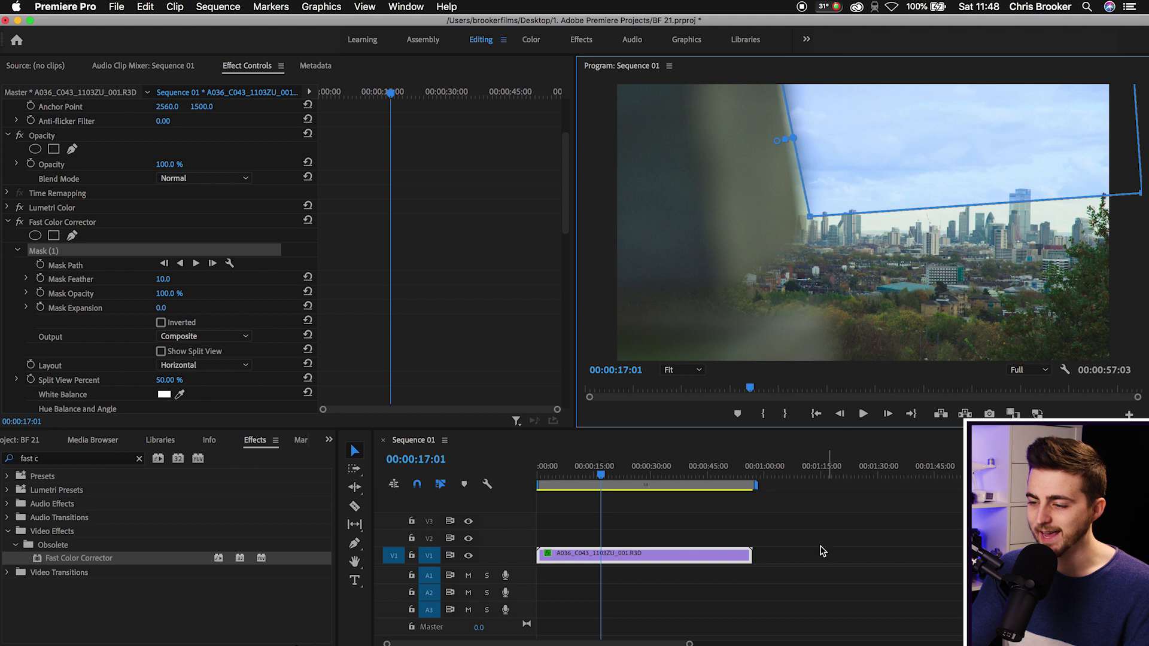
# - Raise the Fast Color Corrector Mask (1) feather to 640.0
pyautogui.click(812, 595)
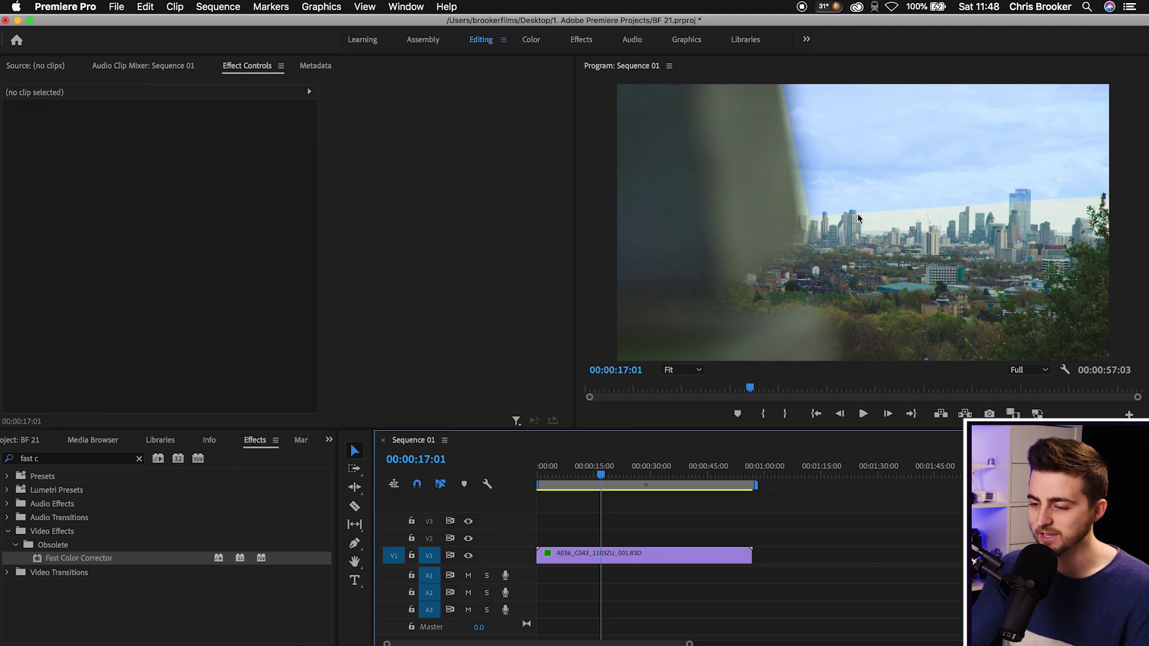
pyautogui.click(644, 557)
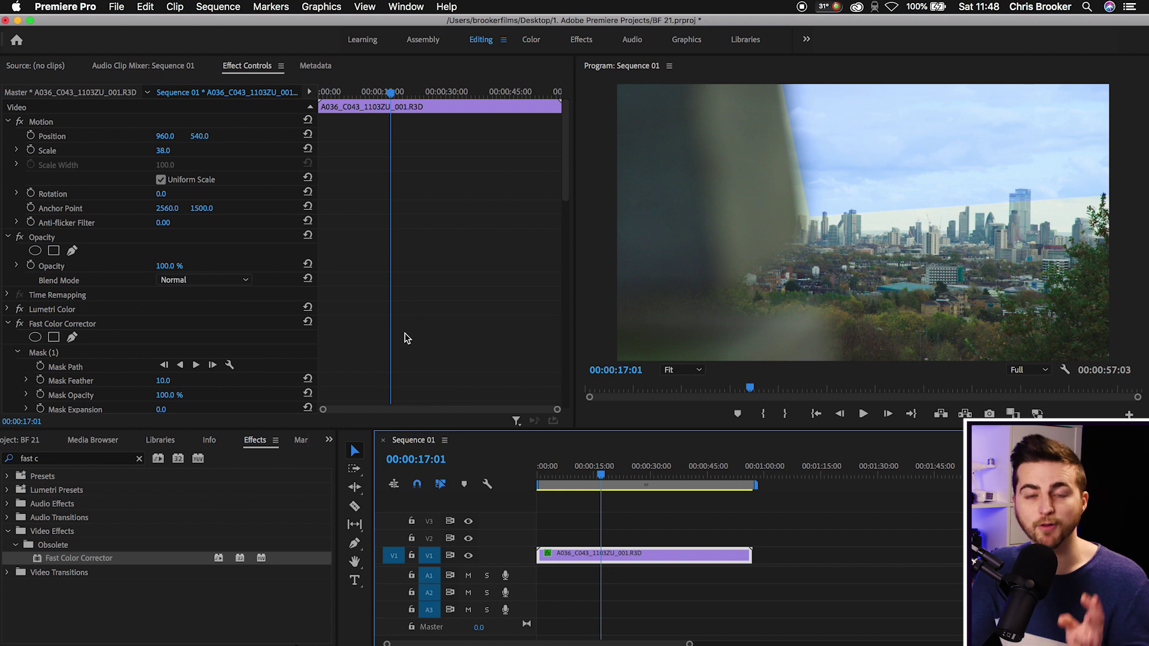
pyautogui.scroll(-2, 405, 338)
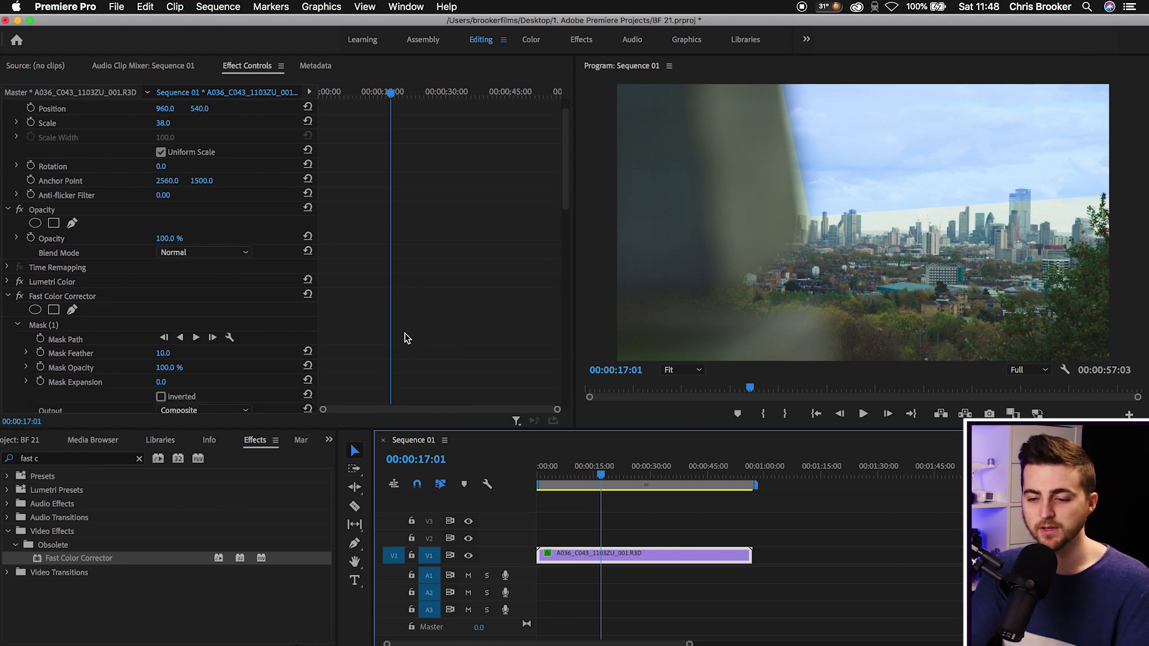
pyautogui.click(86, 356)
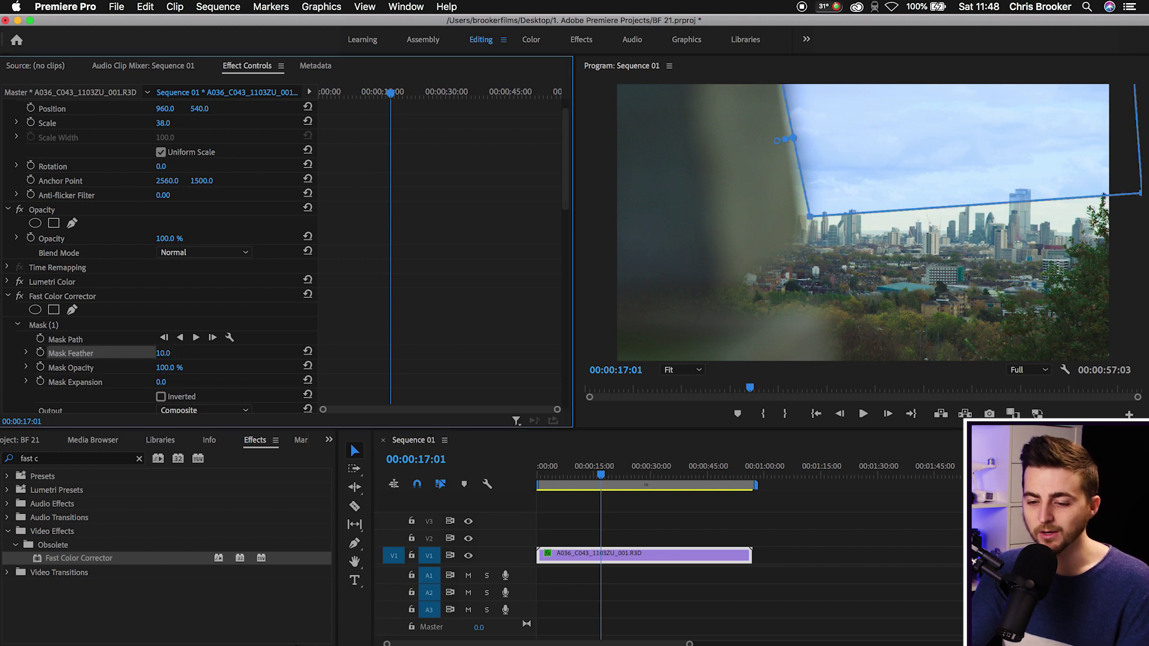
pyautogui.moveTo(165, 353); pyautogui.dragTo(177, 355)
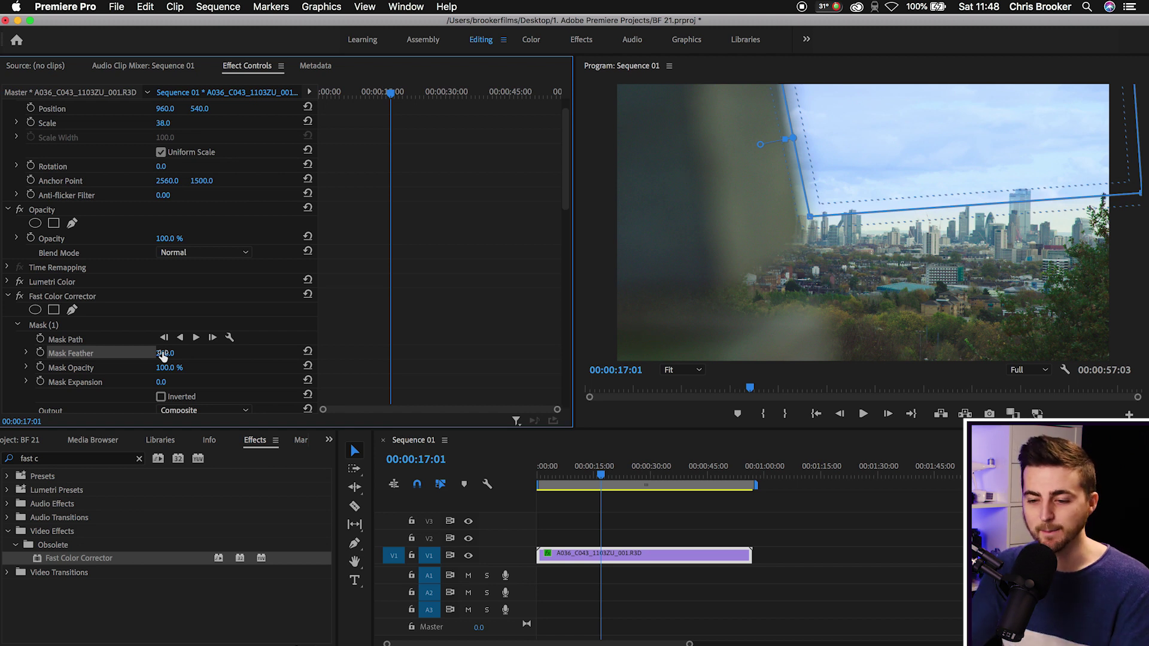
pyautogui.moveTo(165, 353); pyautogui.dragTo(198, 353)
# - Deselect the clip and inspect the feathered edge at 150% and 200% zoom
pyautogui.click(718, 521)
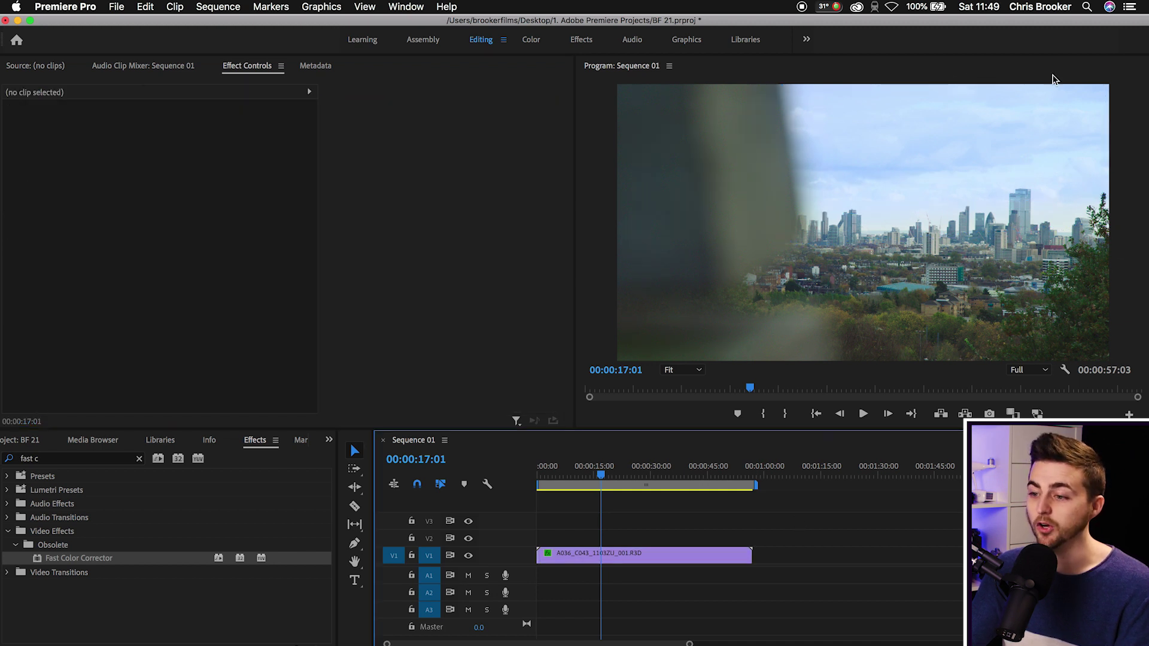
pyautogui.click(682, 370)
pyautogui.click(745, 483)
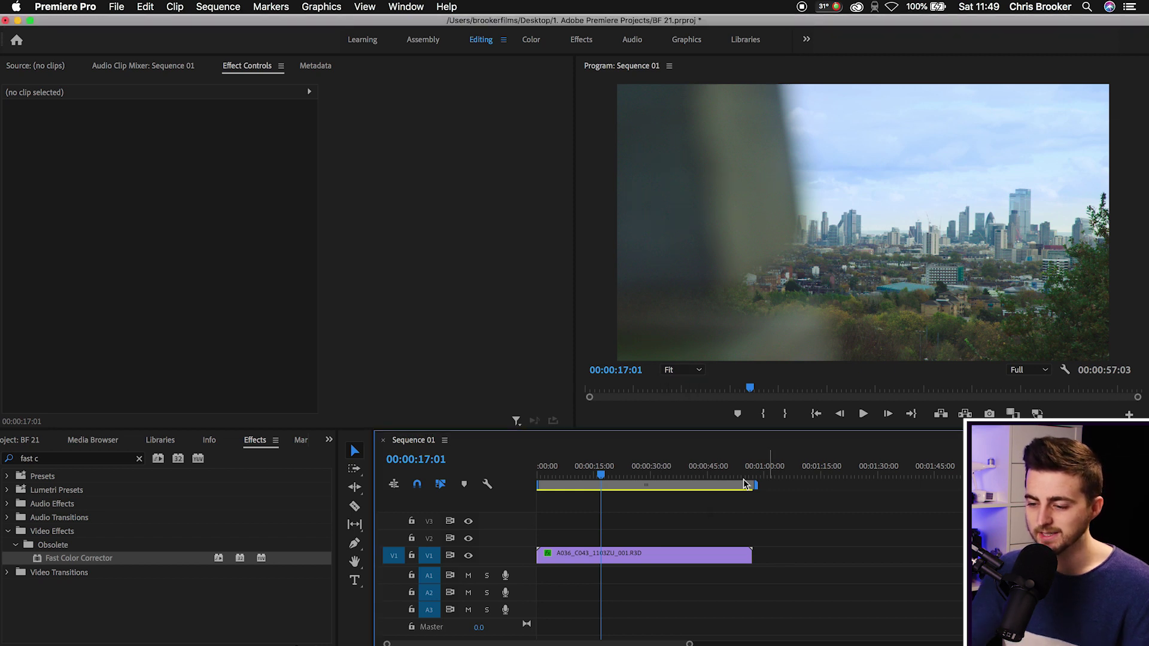
pyautogui.click(691, 372)
pyautogui.click(688, 476)
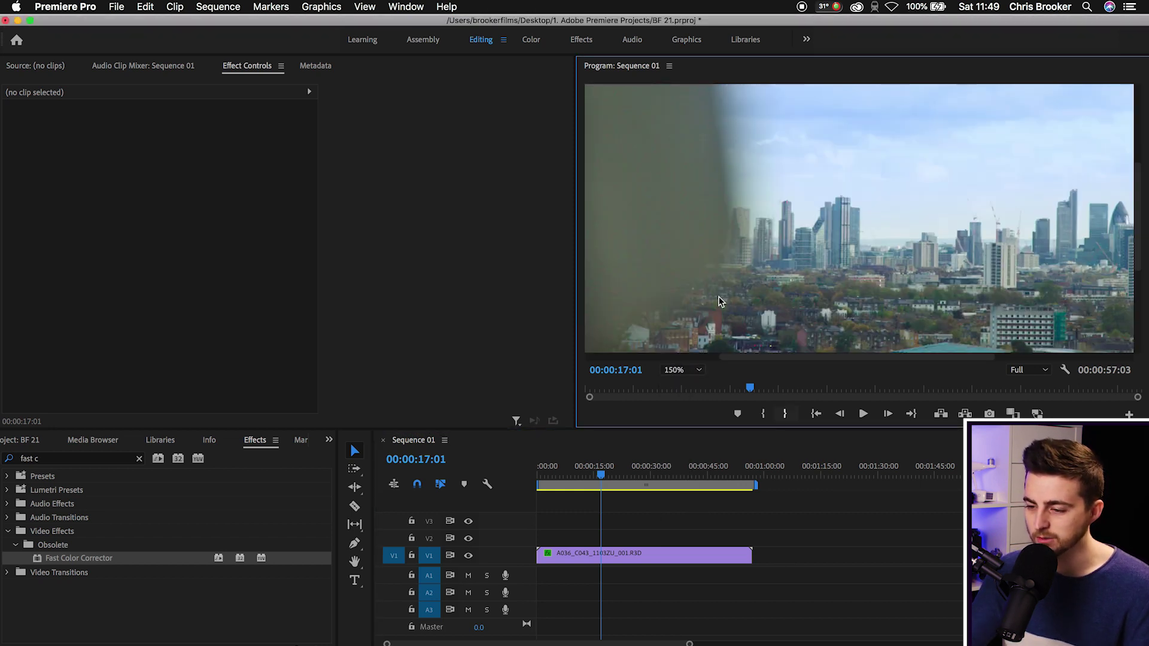
pyautogui.click(694, 371)
pyautogui.click(683, 493)
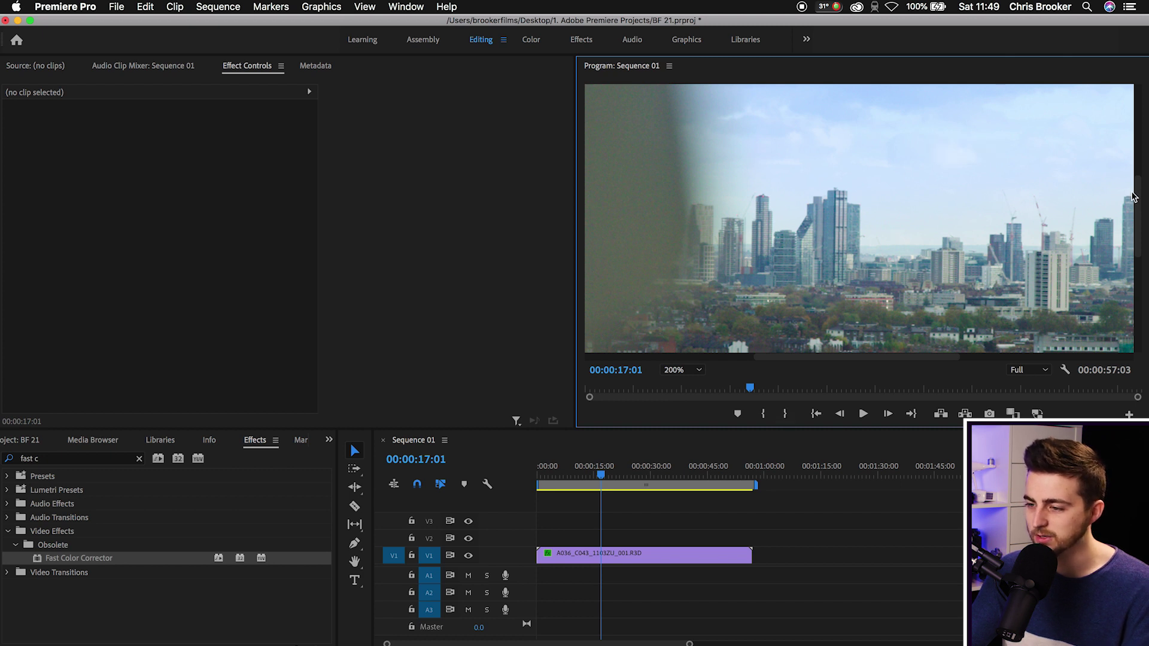
pyautogui.moveTo(1135, 232); pyautogui.dragTo(1136, 215)
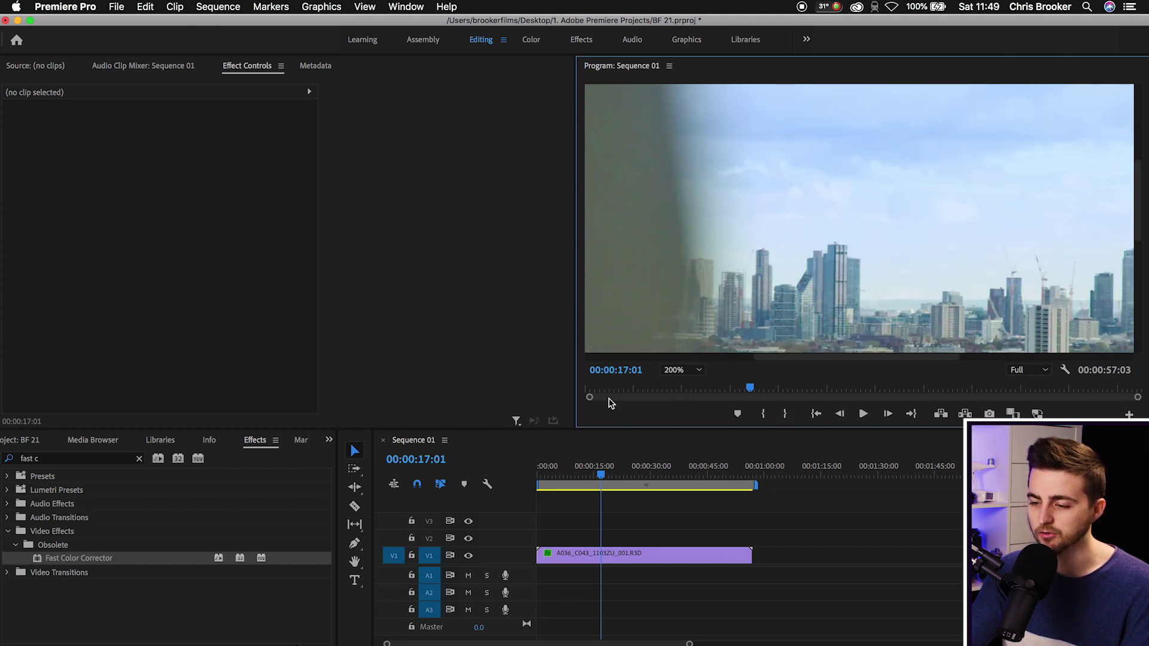
pyautogui.click(673, 372)
# - Return to Fit and enable Mask Path keyframing at about 00:00:19:21
pyautogui.click(679, 386)
pyautogui.click(629, 555)
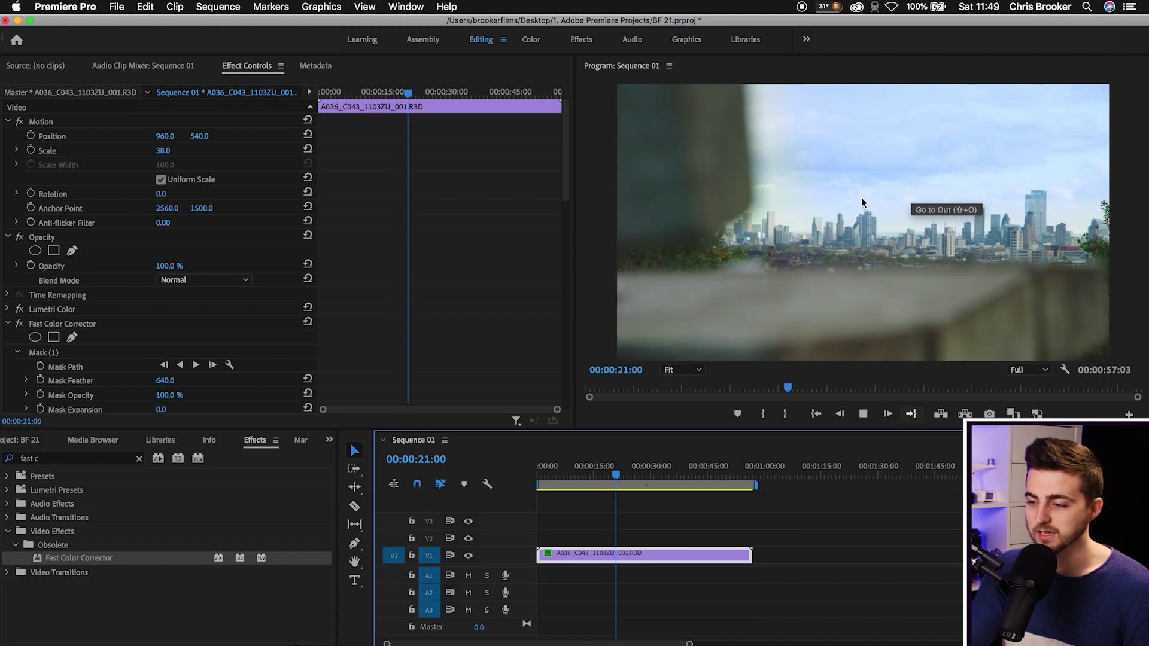
pyautogui.press('space')
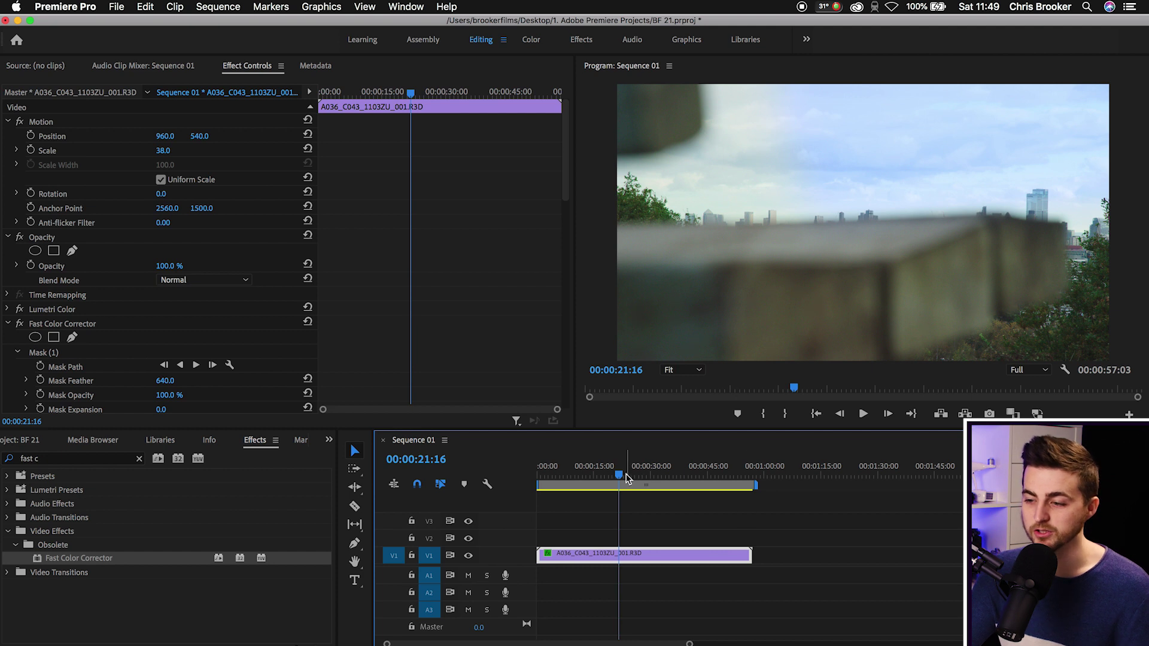
pyautogui.moveTo(619, 475); pyautogui.dragTo(616, 479)
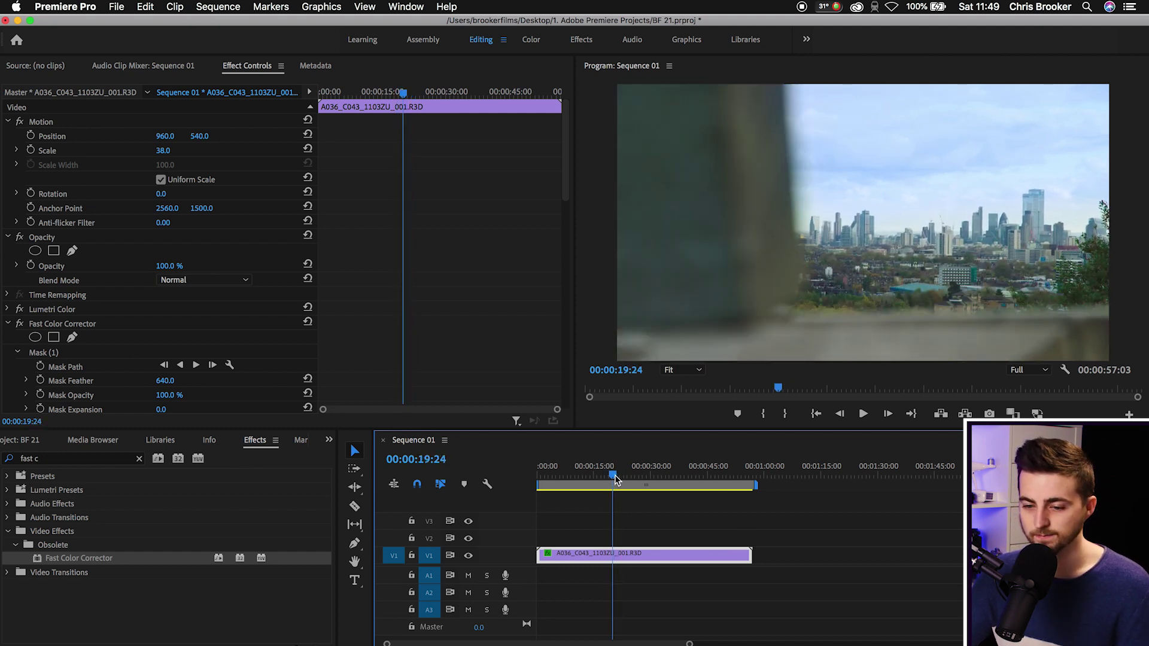
pyautogui.scroll(-3, 513, 294)
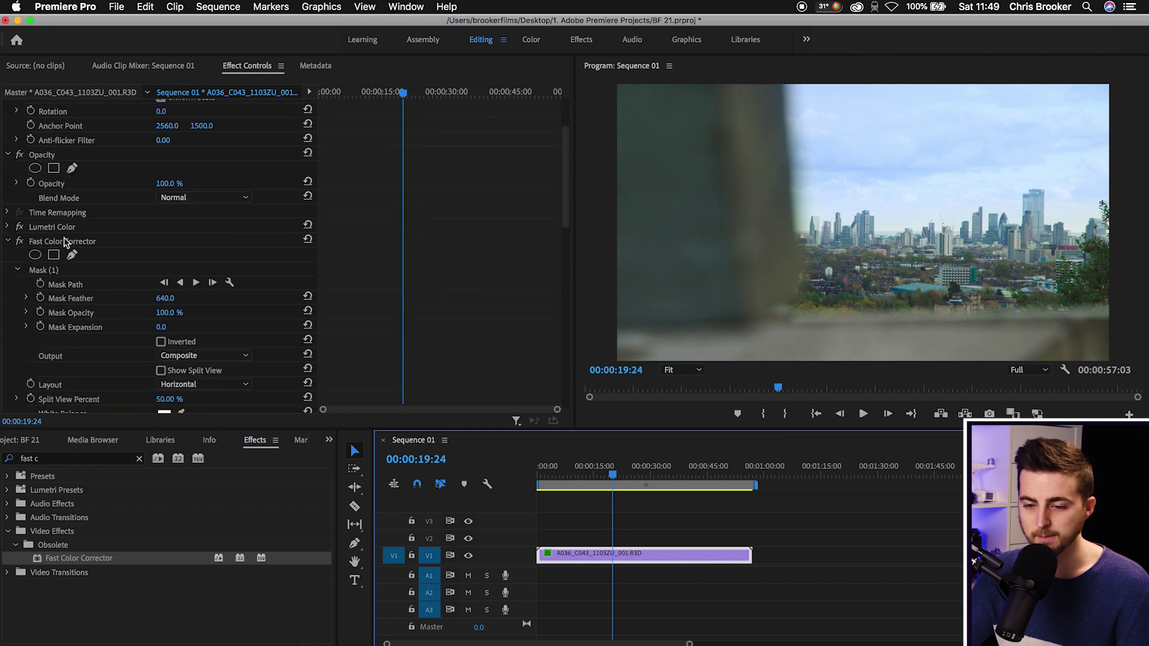
pyautogui.click(50, 273)
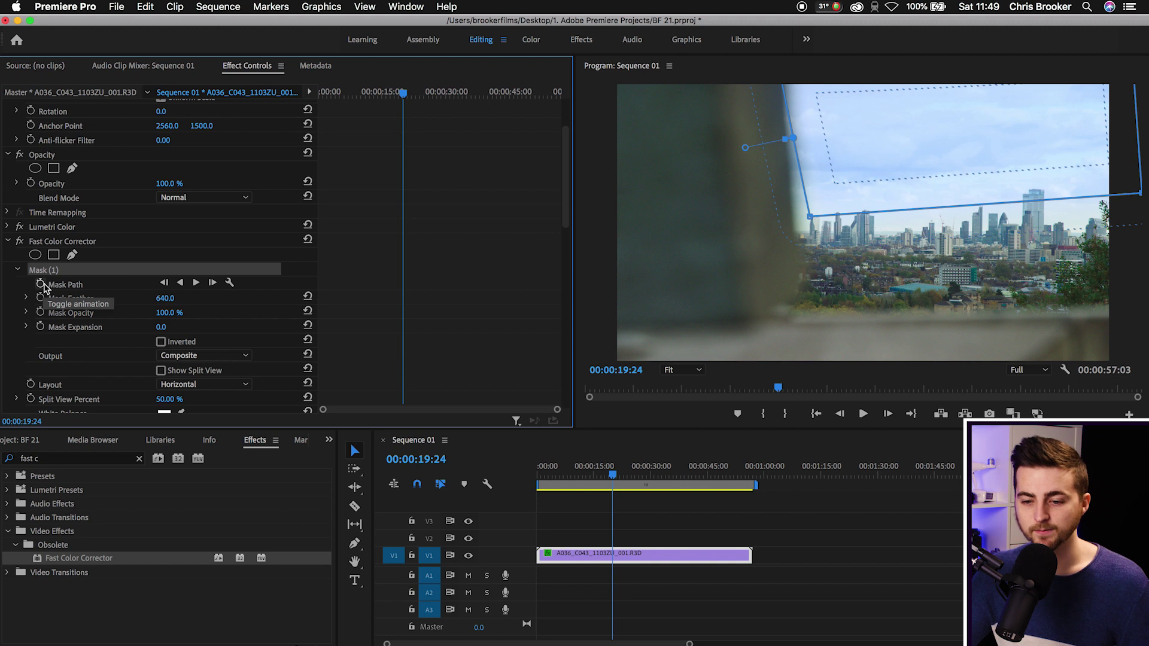
pyautogui.click(41, 283)
pyautogui.click(59, 287)
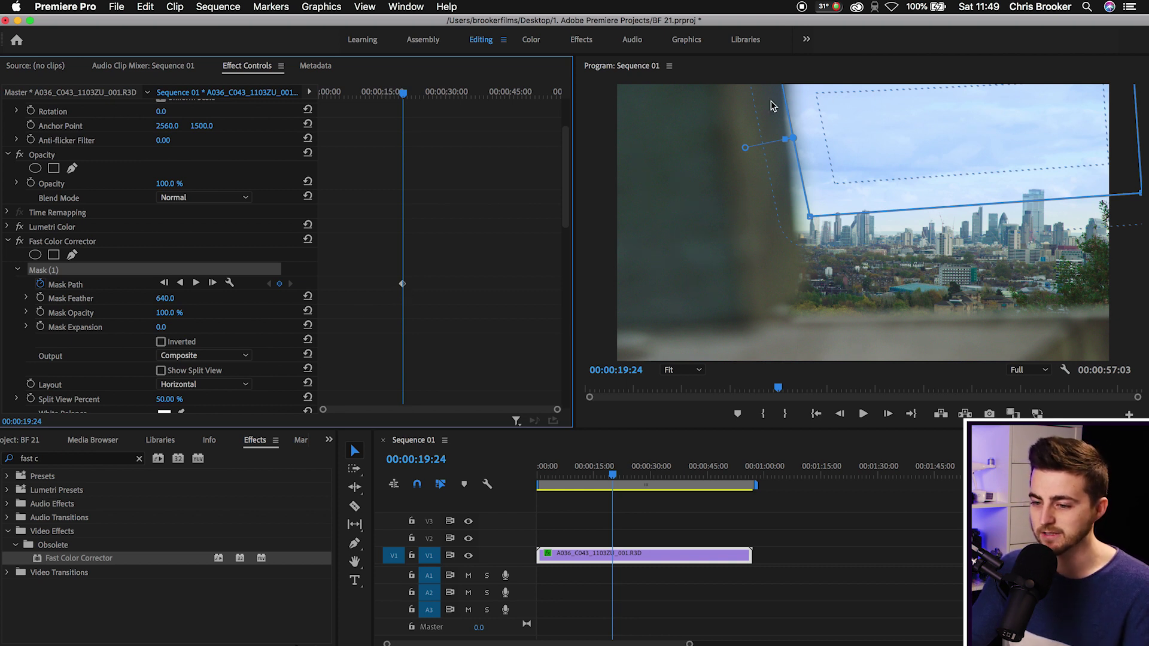
# - At 00:00:21:16, move the mask vertices to follow the skyline, then play back to check
pyautogui.moveTo(403, 96); pyautogui.dragTo(410, 98)
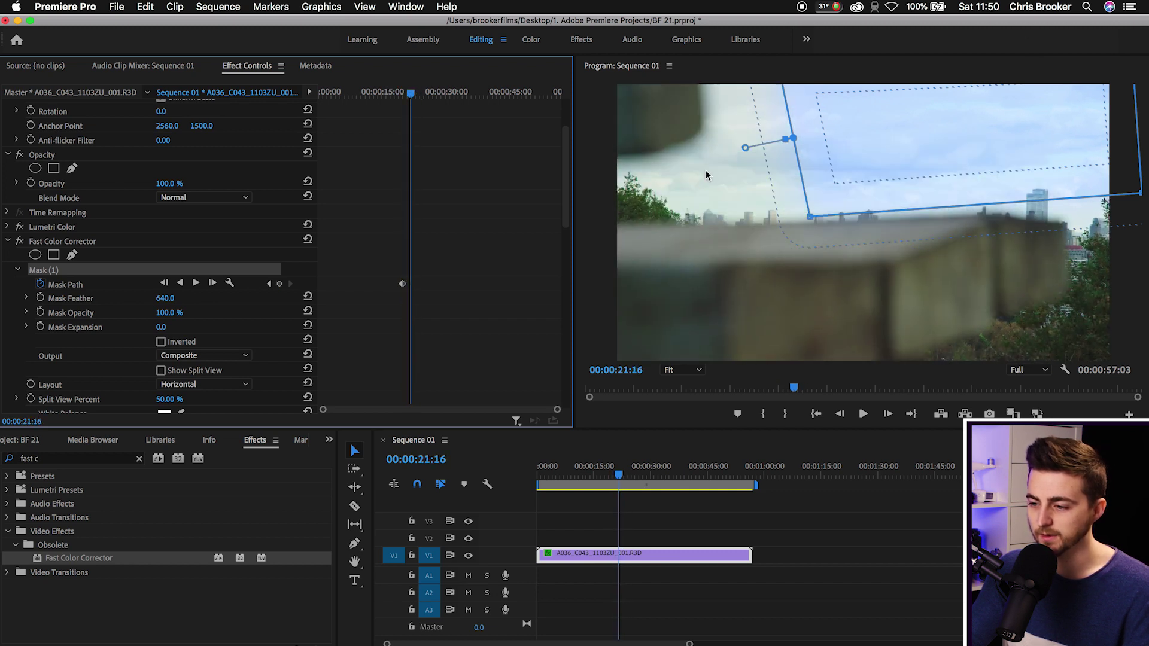
pyautogui.moveTo(812, 222); pyautogui.dragTo(598, 223)
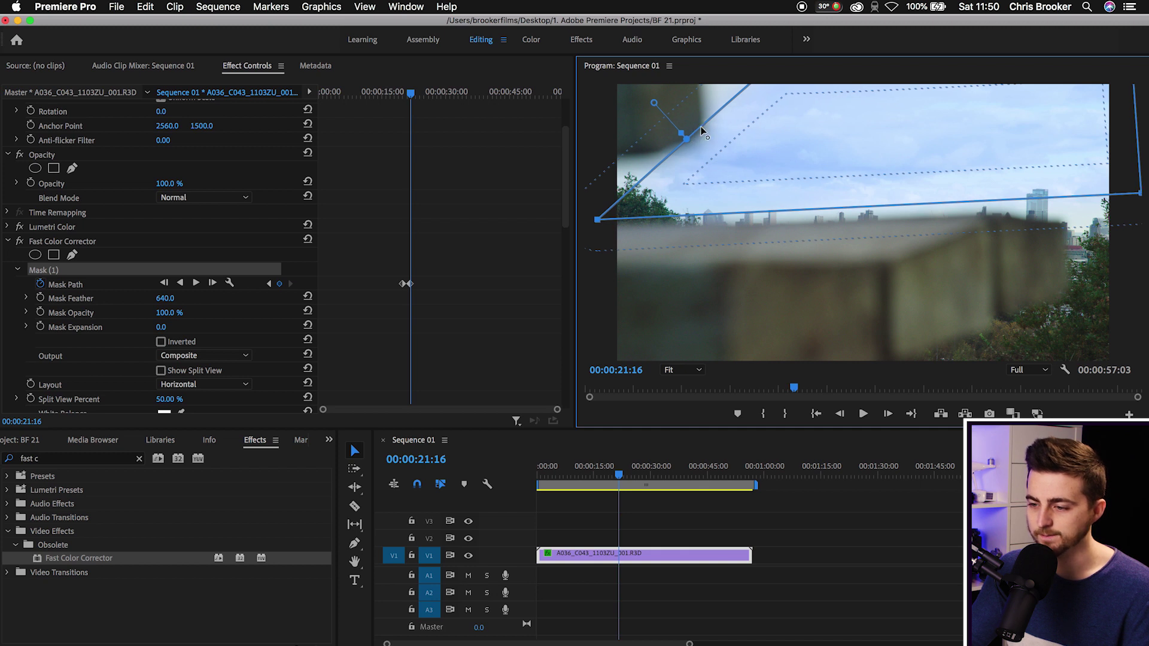
pyautogui.moveTo(703, 139); pyautogui.dragTo(700, 142)
pyautogui.scroll(3, 452, 341)
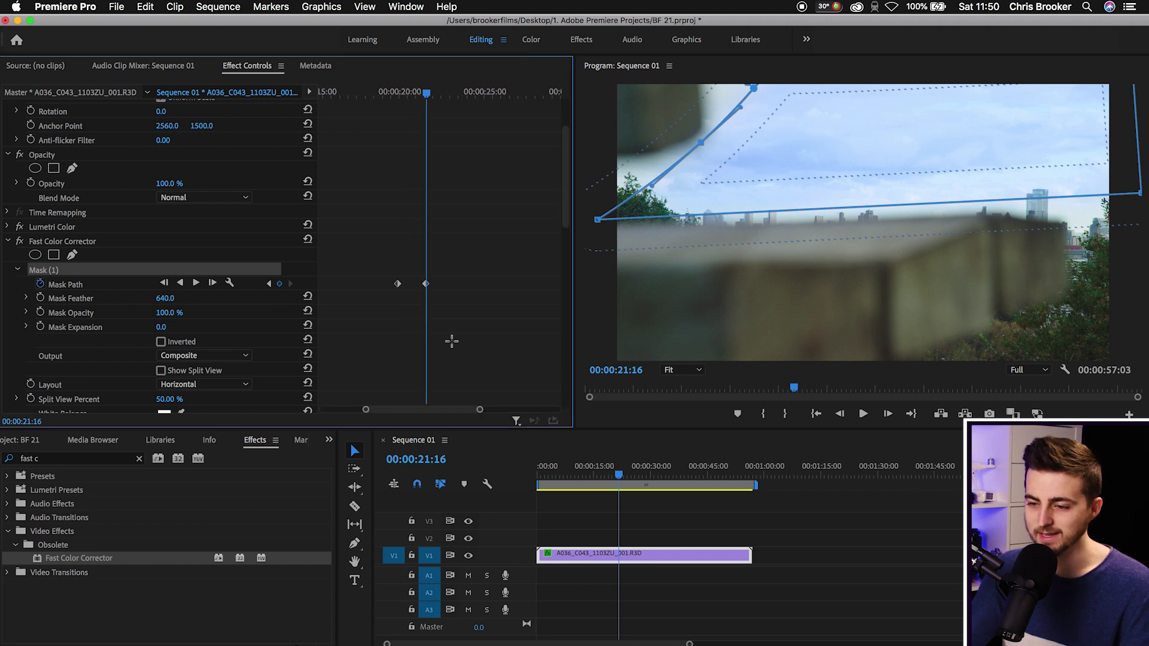
pyautogui.moveTo(416, 93); pyautogui.dragTo(396, 93)
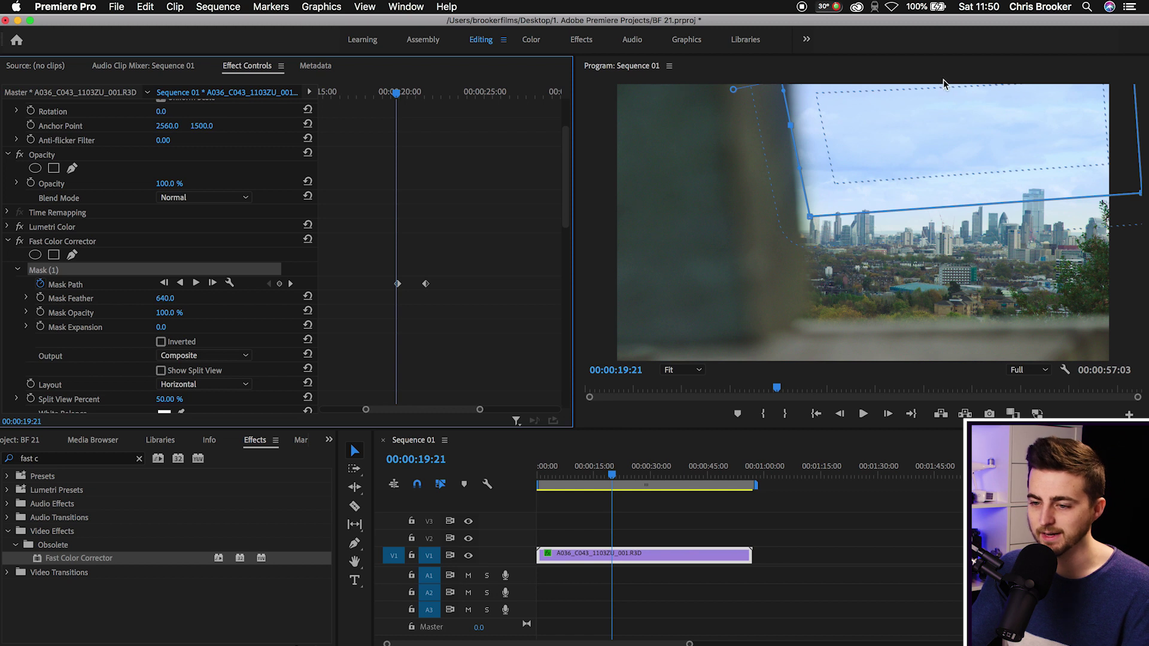
pyautogui.press('space')
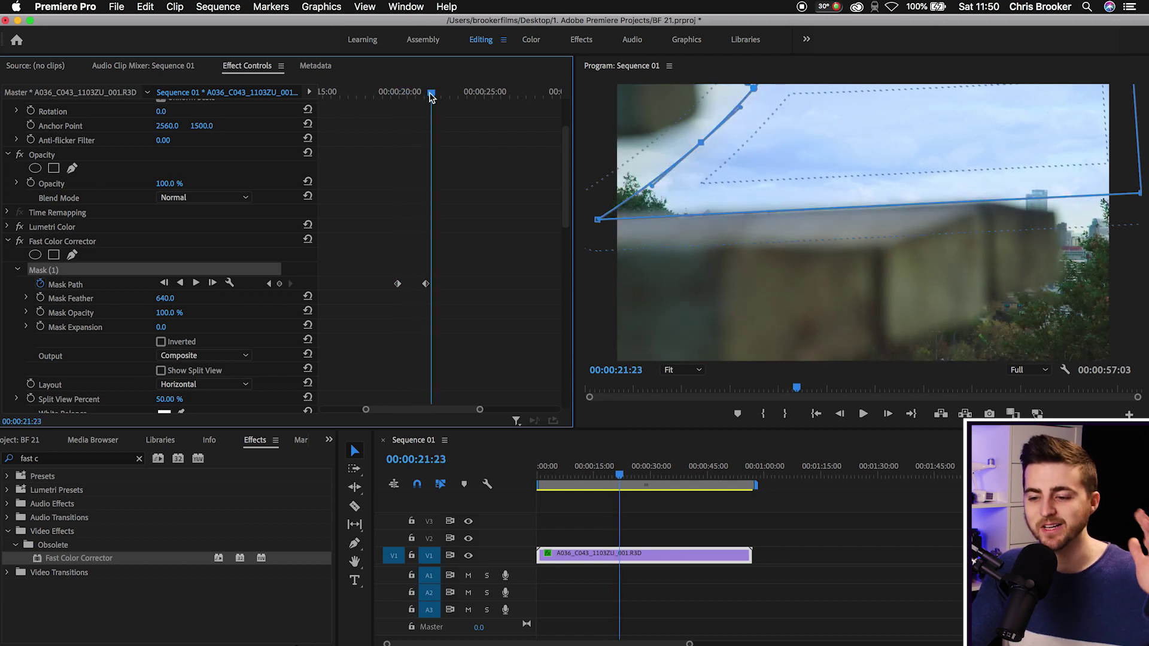
pyautogui.moveTo(431, 93)
pyautogui.mouseDown()
pyautogui.moveTo(390, 108)
pyautogui.moveTo(426, 108)
pyautogui.mouseUp()
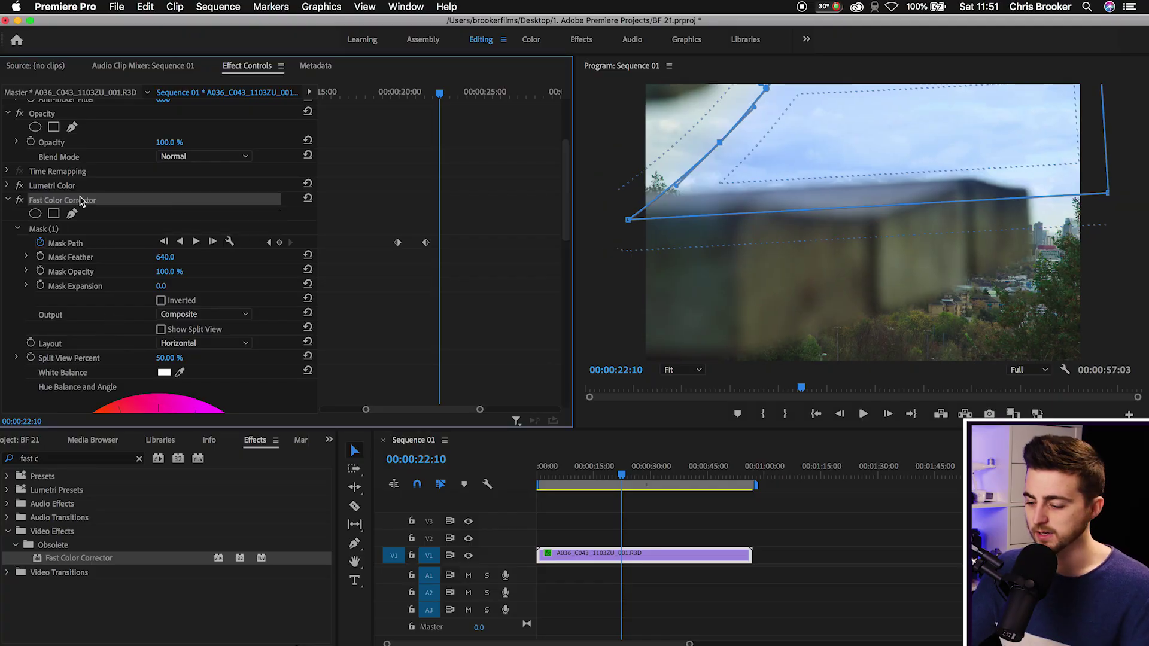
# - Delete the Fast Color Corrector, jump to 00:00:33:05, and select Opacity
pyautogui.press('Delete')
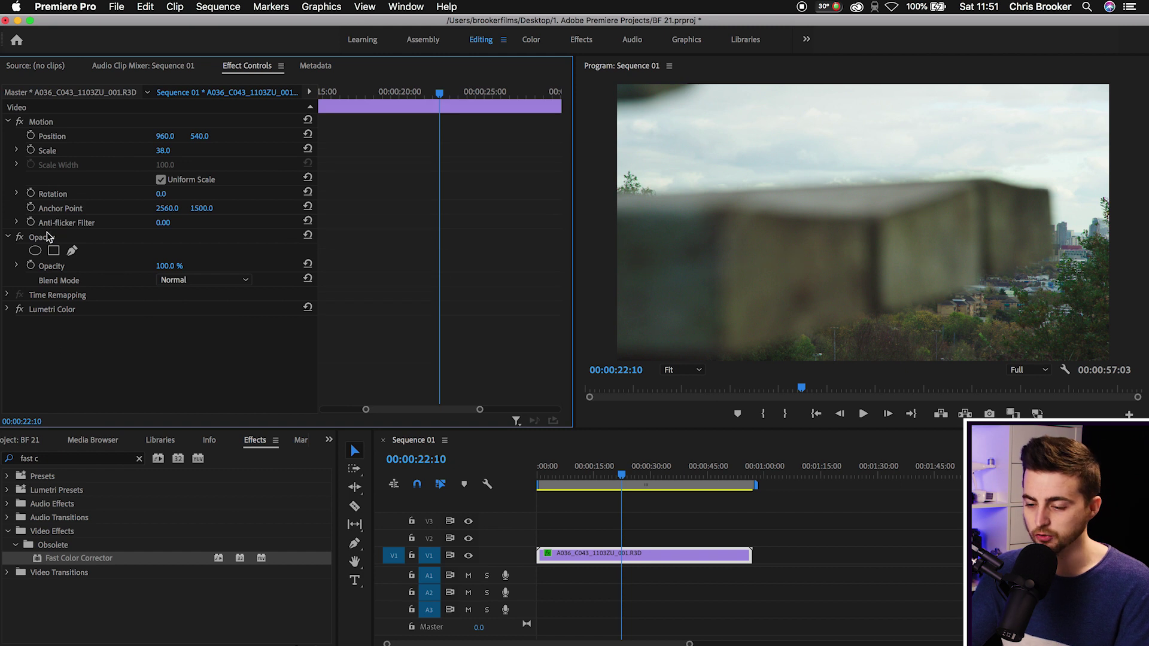
pyautogui.click(664, 475)
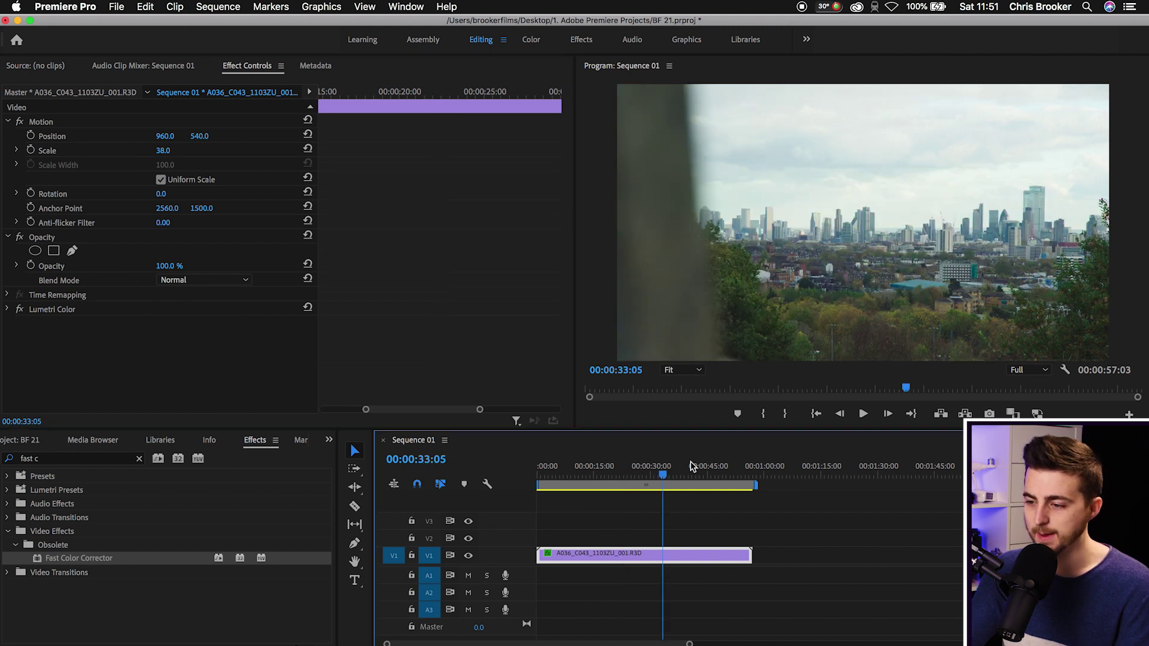
pyautogui.click(34, 239)
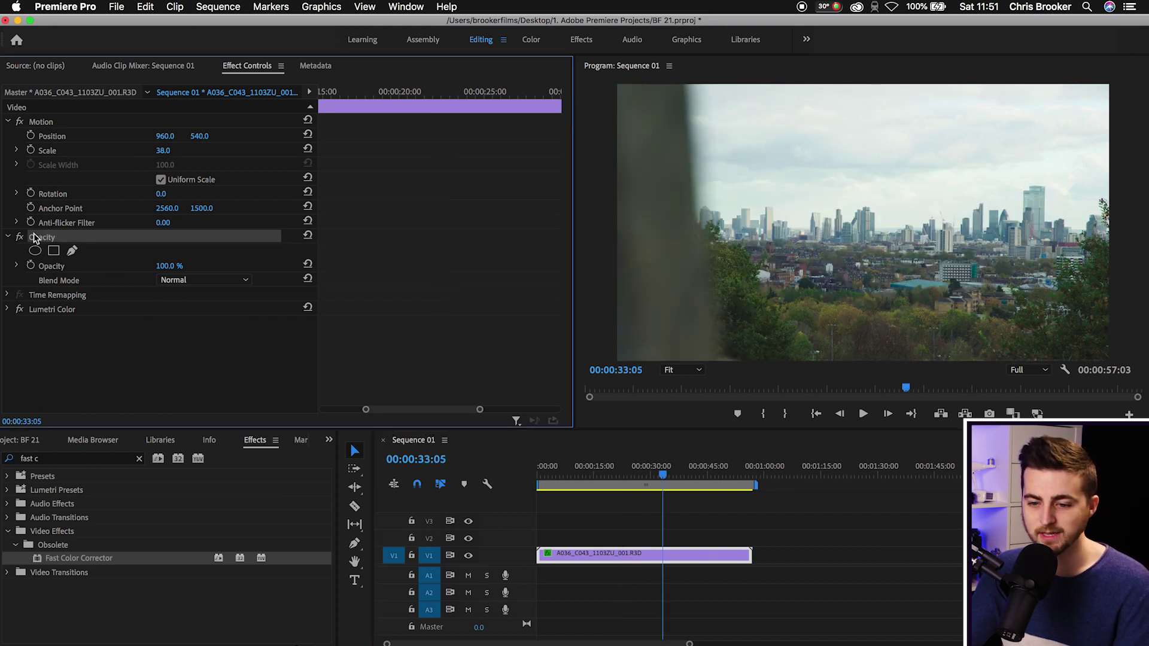
# - Draw a closed four-point Opacity mask around the skyline and shift it up and left
pyautogui.click(73, 252)
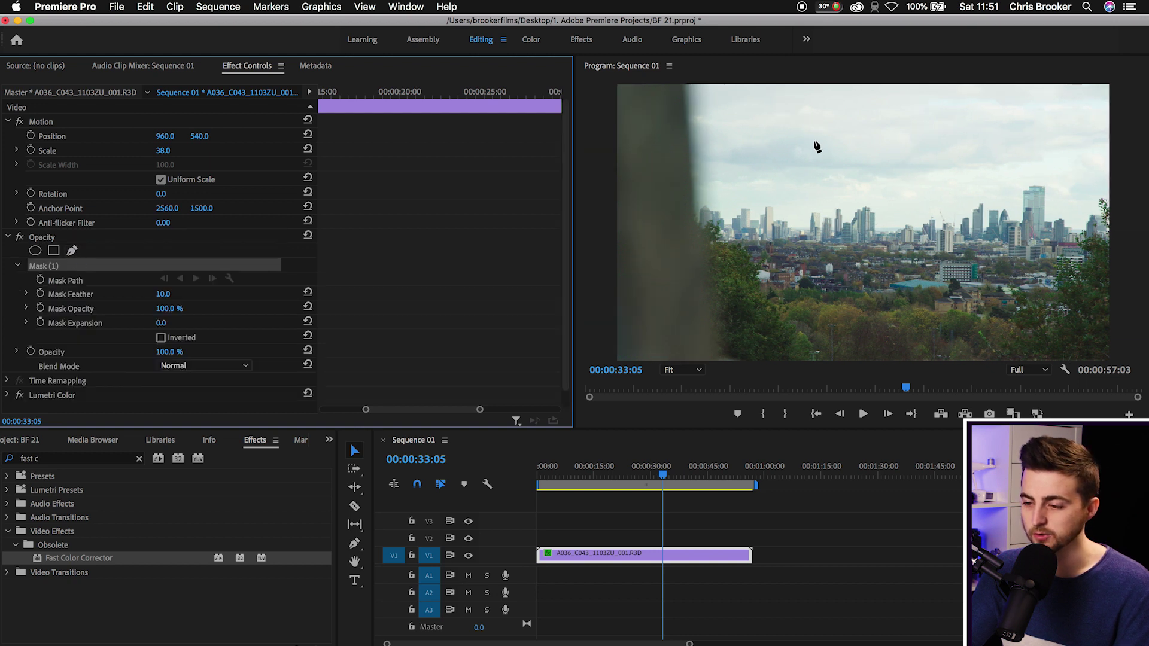
pyautogui.click(746, 174)
pyautogui.click(1050, 173)
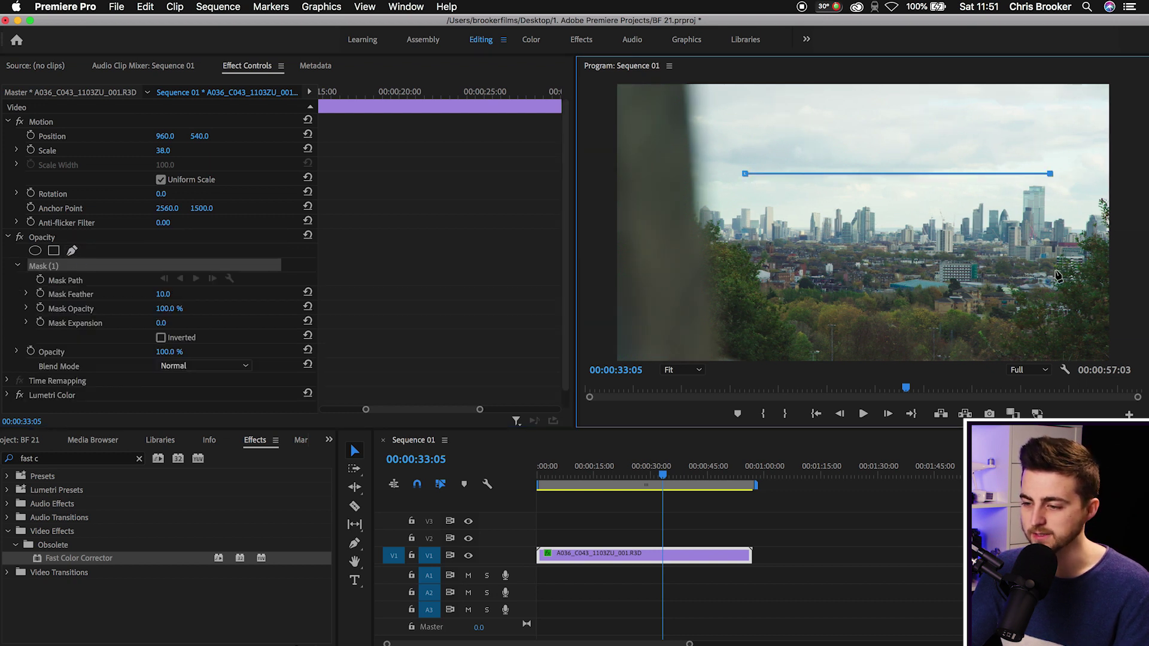
pyautogui.click(1056, 270)
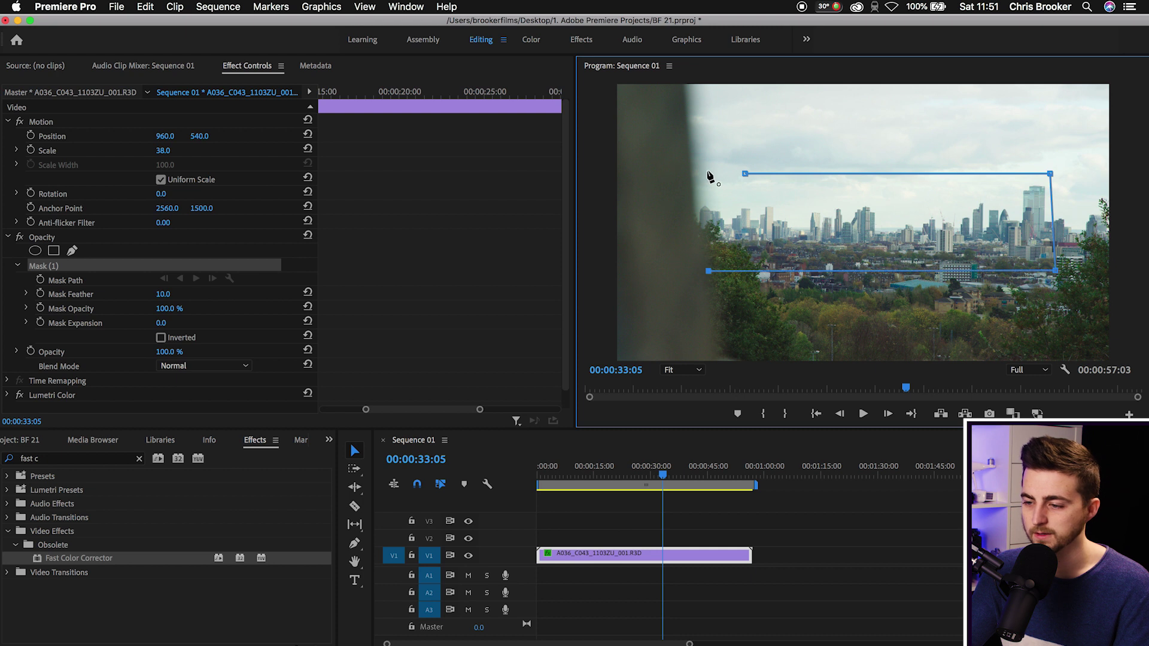
pyautogui.click(746, 173)
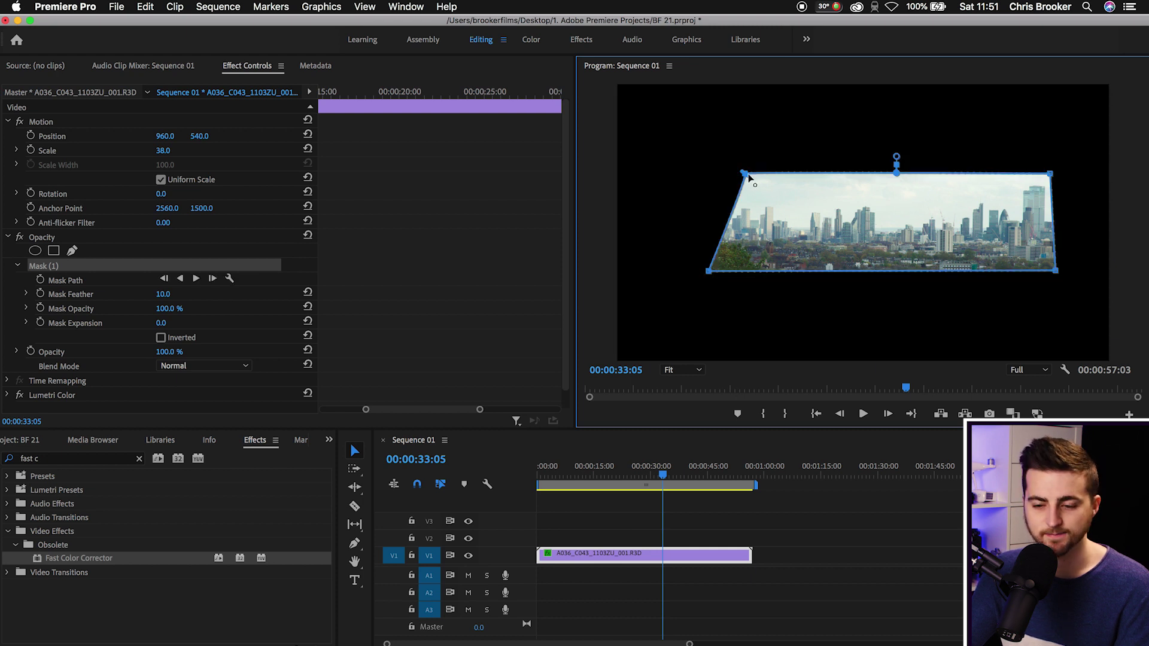
pyautogui.scroll(-1, 439, 287)
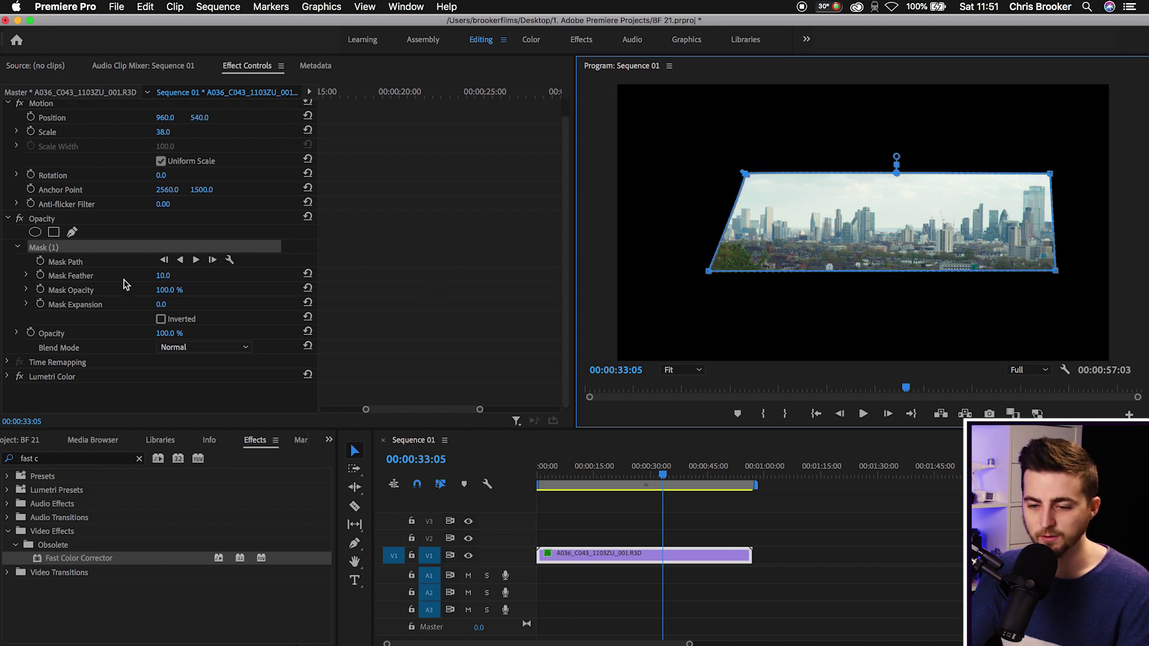
pyautogui.click(89, 266)
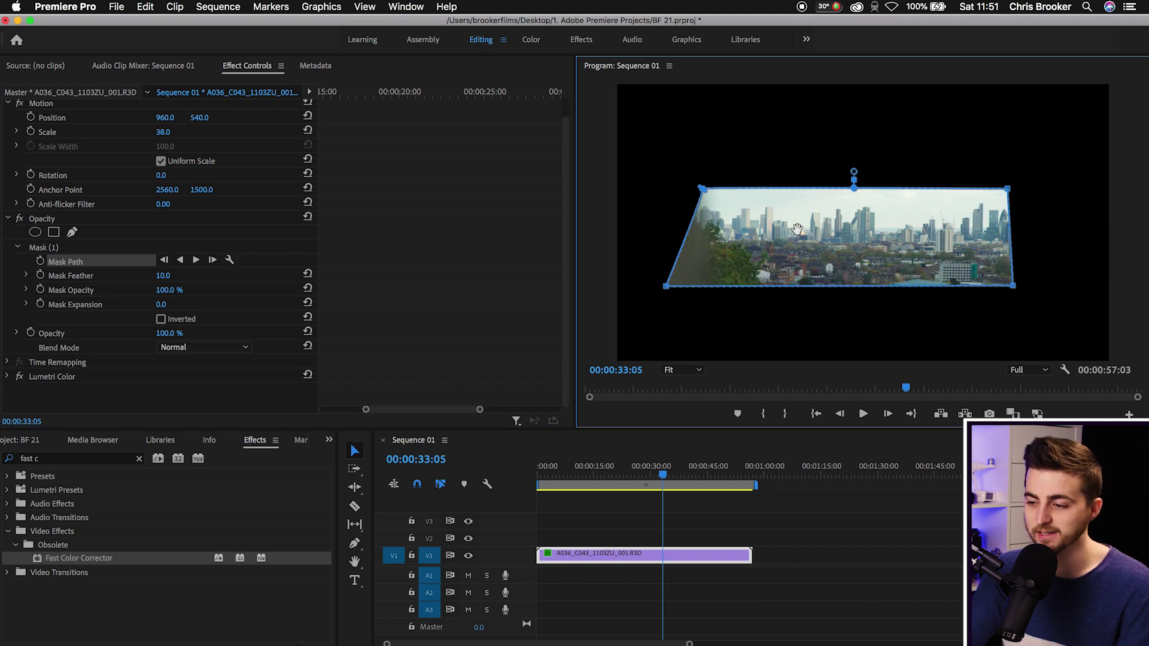
pyautogui.moveTo(864, 216); pyautogui.dragTo(825, 214)
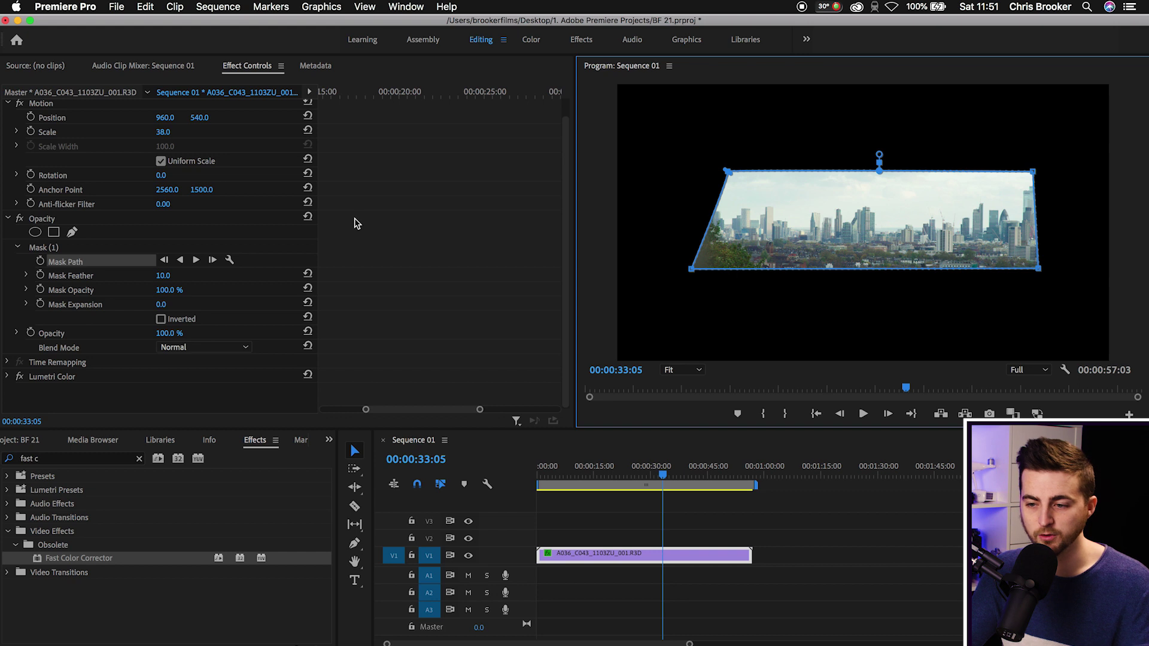
# - Keyframe the mask path at 00:00:17:11, then raise the window over the sky at 00:00:19:07
pyautogui.click(355, 93)
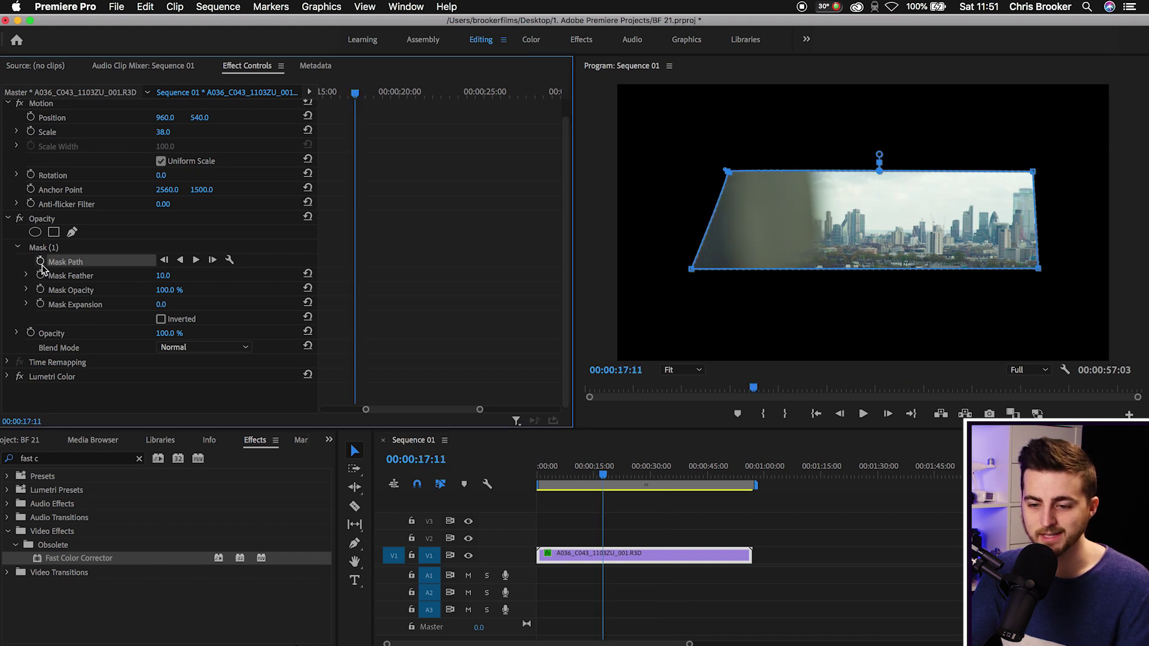
pyautogui.click(40, 261)
pyautogui.click(387, 94)
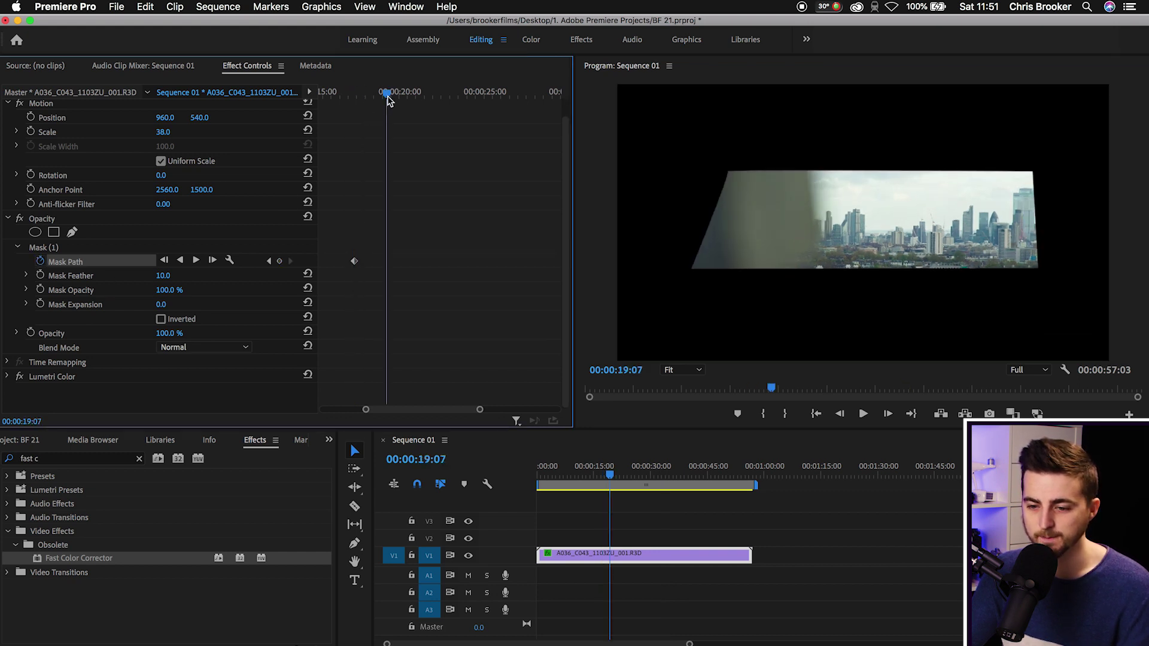
pyautogui.click(75, 261)
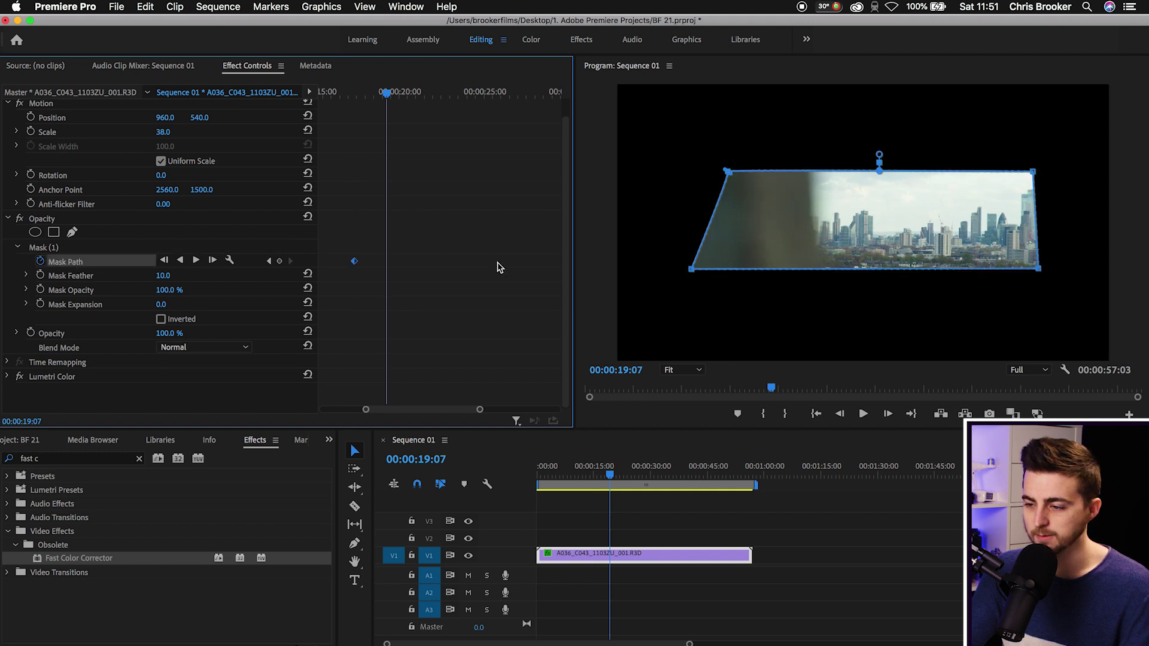
pyautogui.moveTo(851, 211); pyautogui.dragTo(849, 153)
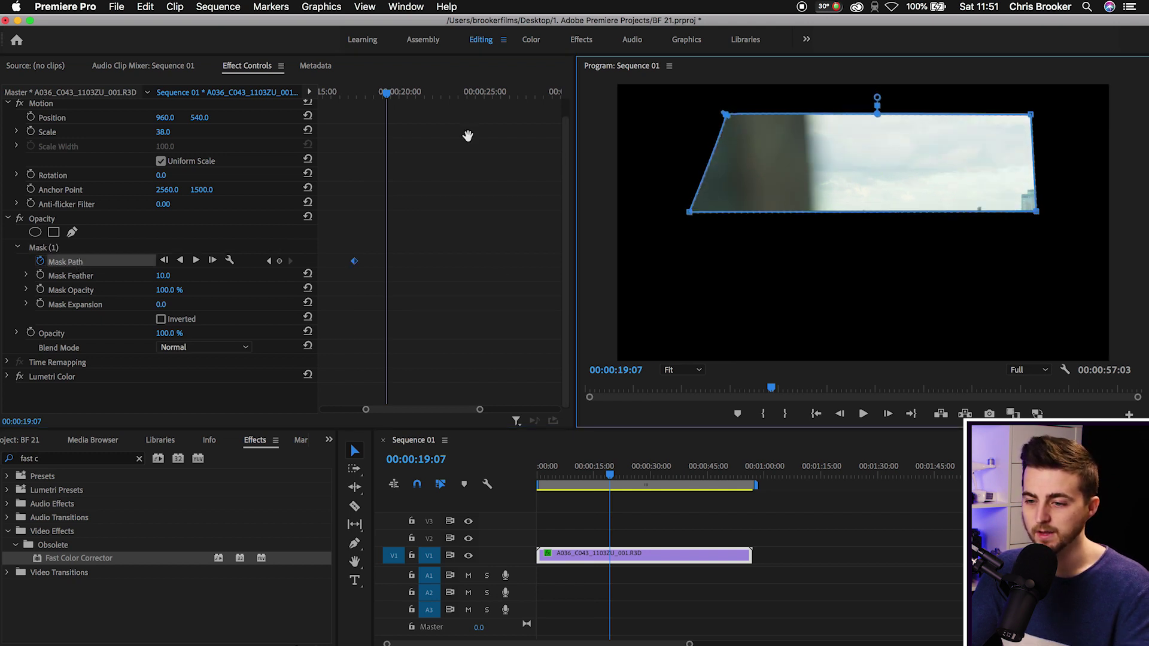
pyautogui.moveTo(386, 95); pyautogui.dragTo(361, 94)
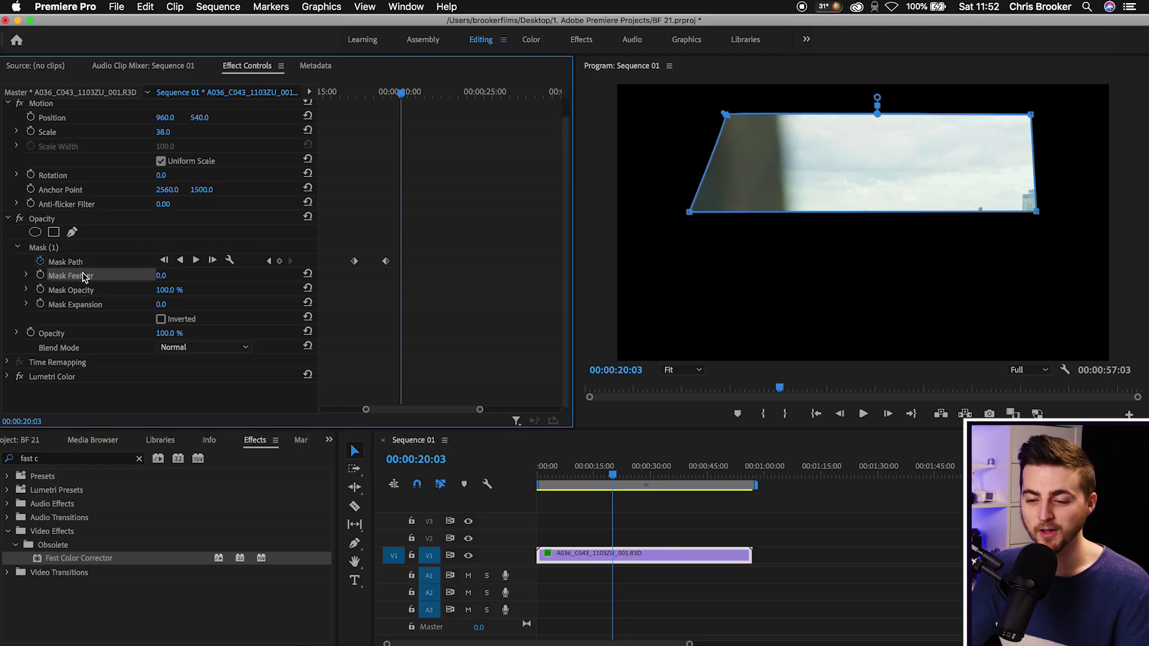
pyautogui.moveTo(175, 275); pyautogui.dragTo(150, 275)
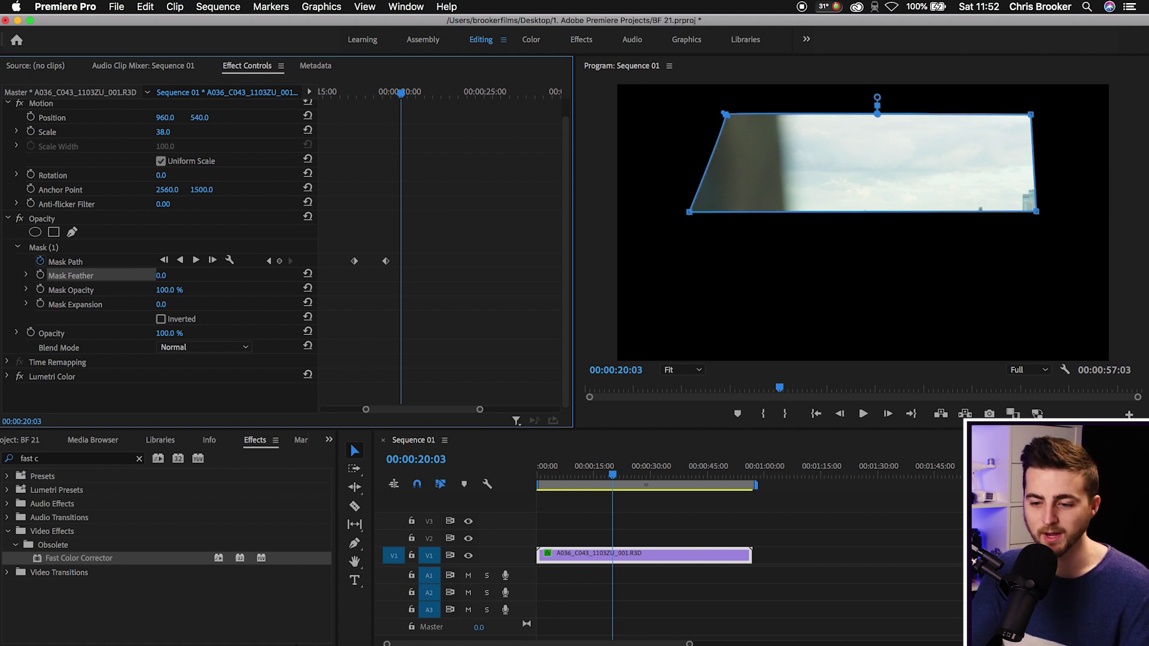
pyautogui.moveTo(159, 275); pyautogui.dragTo(178, 276)
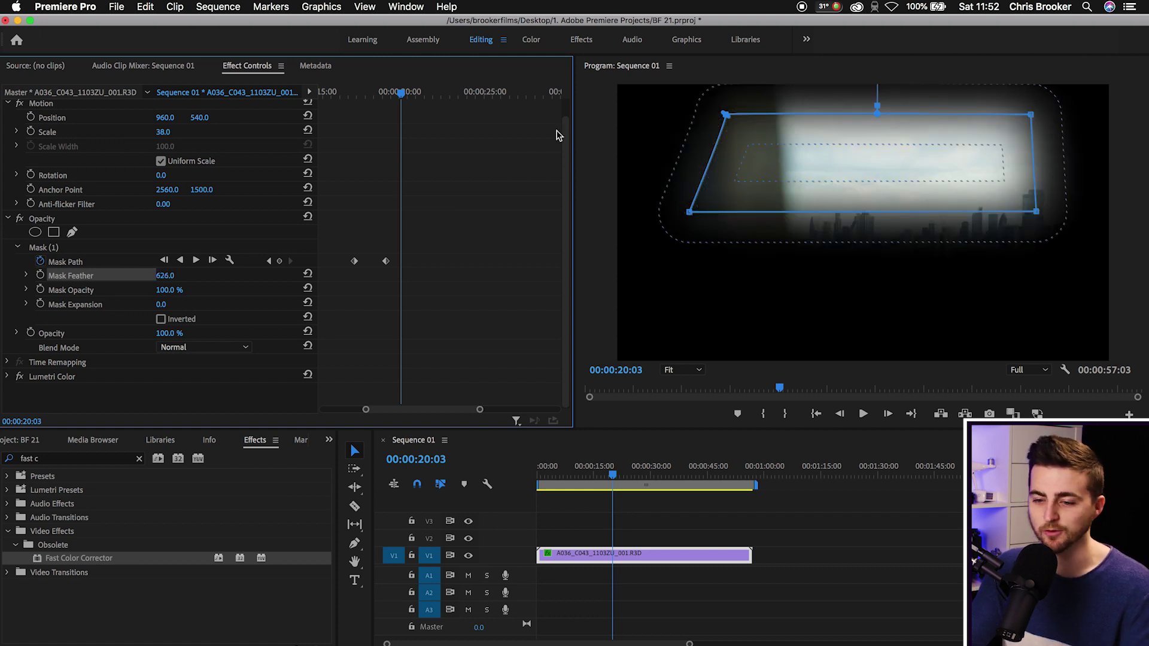
pyautogui.press('super+z')
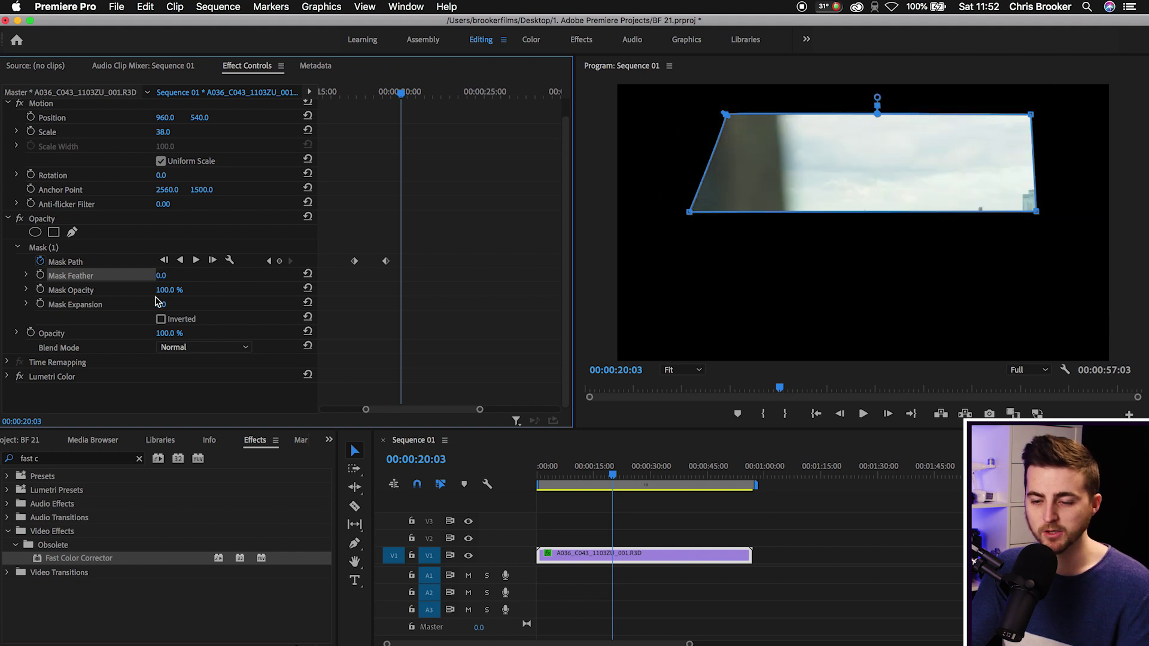
pyautogui.moveTo(170, 290); pyautogui.dragTo(122, 290)
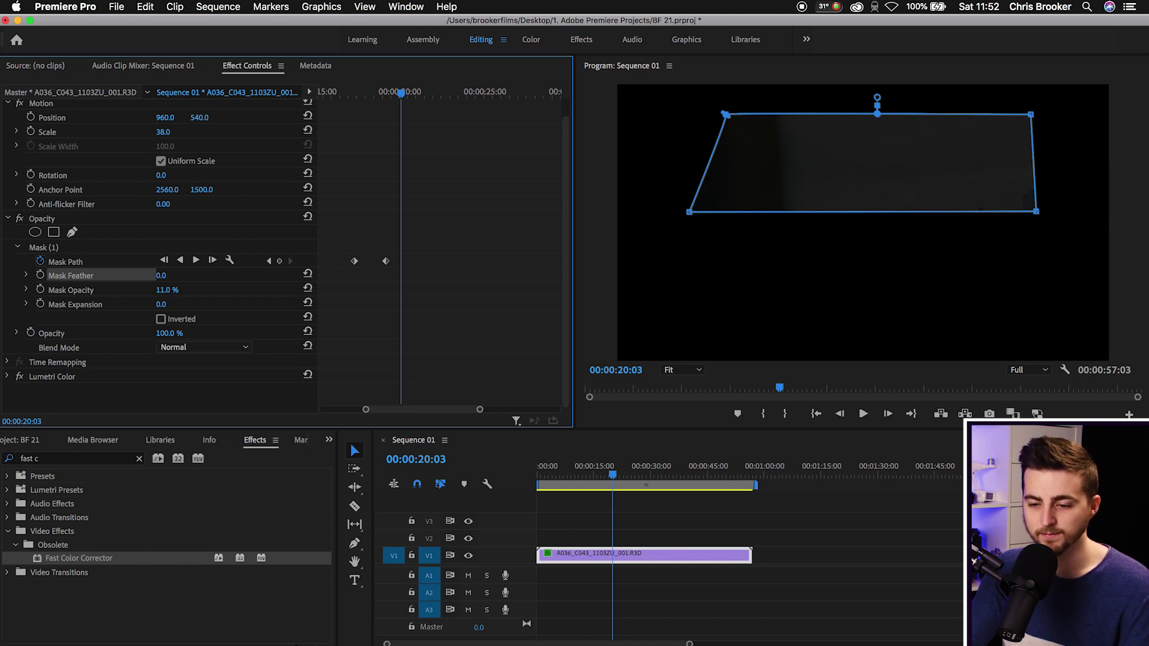
pyautogui.moveTo(165, 289); pyautogui.dragTo(204, 289)
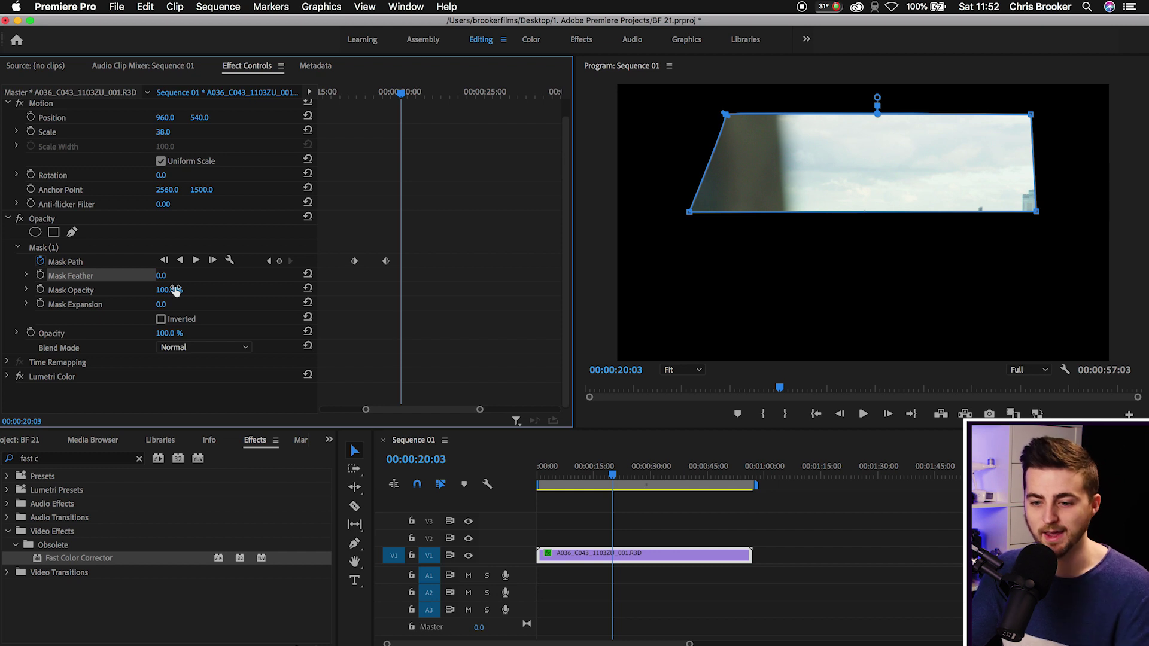
# - Move Mask (1) down onto the skyline and set Mask Expansion to 281.0
pyautogui.click(71, 247)
pyautogui.moveTo(849, 146); pyautogui.dragTo(854, 187)
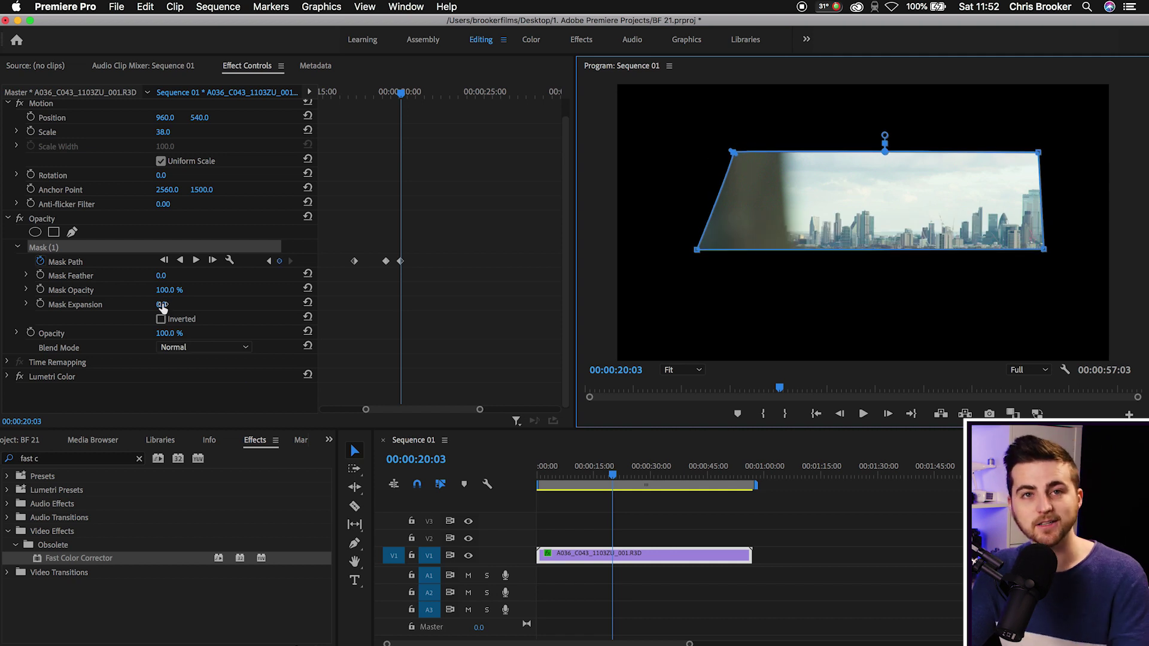
pyautogui.moveTo(162, 306); pyautogui.dragTo(367, 305)
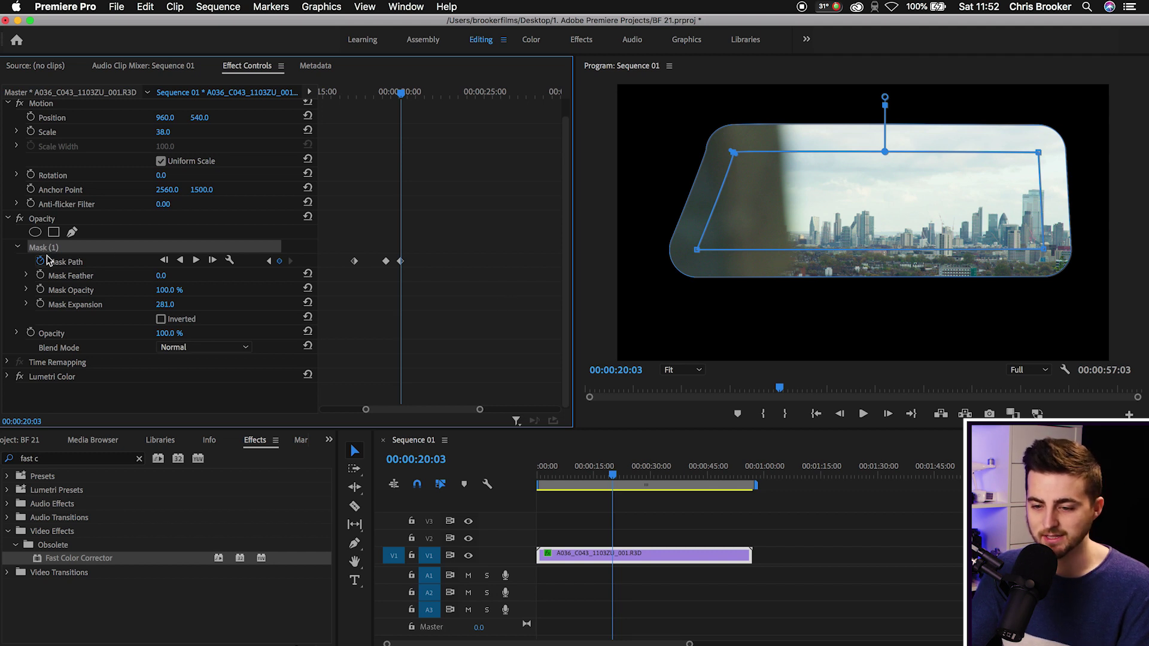
# - Delete Mask (1) and draw a small four-point square pen mask near the monitor centre
pyautogui.press('Delete')
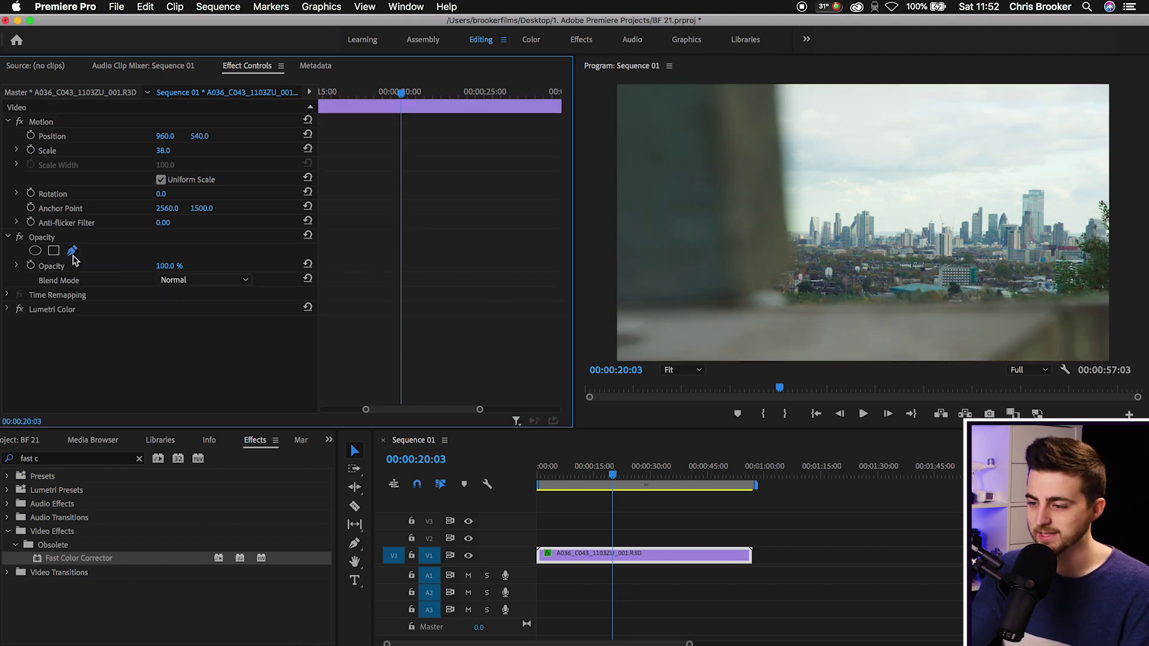
pyautogui.click(72, 251)
pyautogui.click(853, 221)
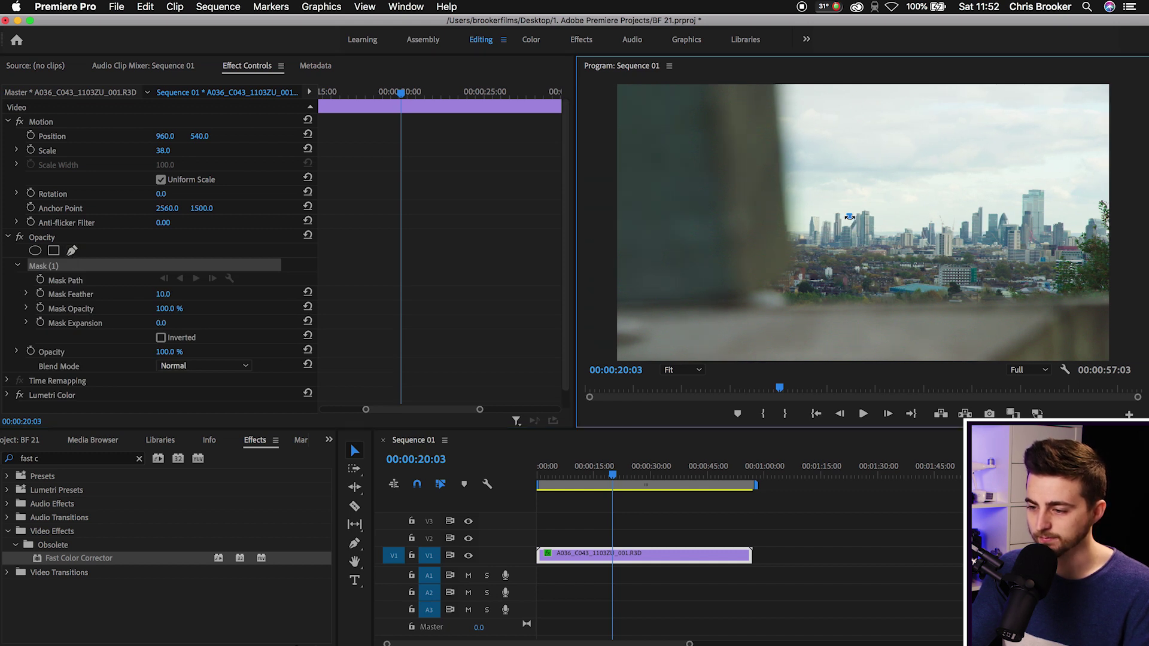
pyautogui.click(875, 242)
pyautogui.click(875, 219)
pyautogui.click(850, 216)
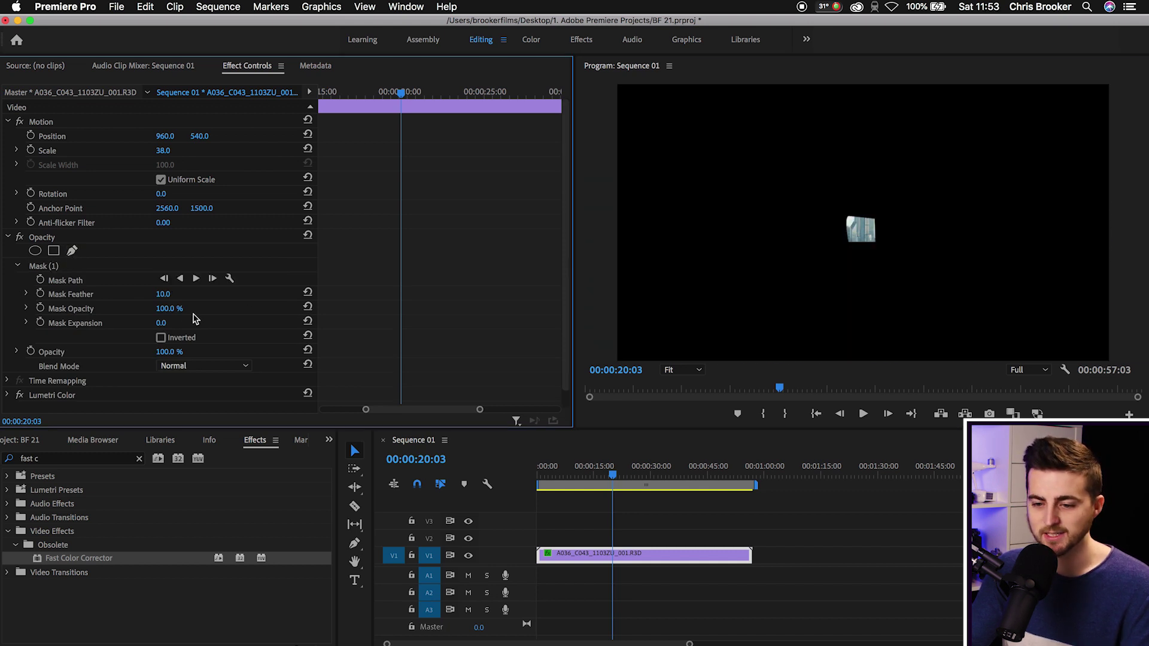
pyautogui.click(161, 327)
# - Push Mask Expansion past 1000, then settle it at about 382 for a rounded window
pyautogui.moveTo(160, 324)
pyautogui.mouseDown()
pyautogui.moveTo(275, 324)
pyautogui.moveTo(167, 326)
pyautogui.mouseUp()
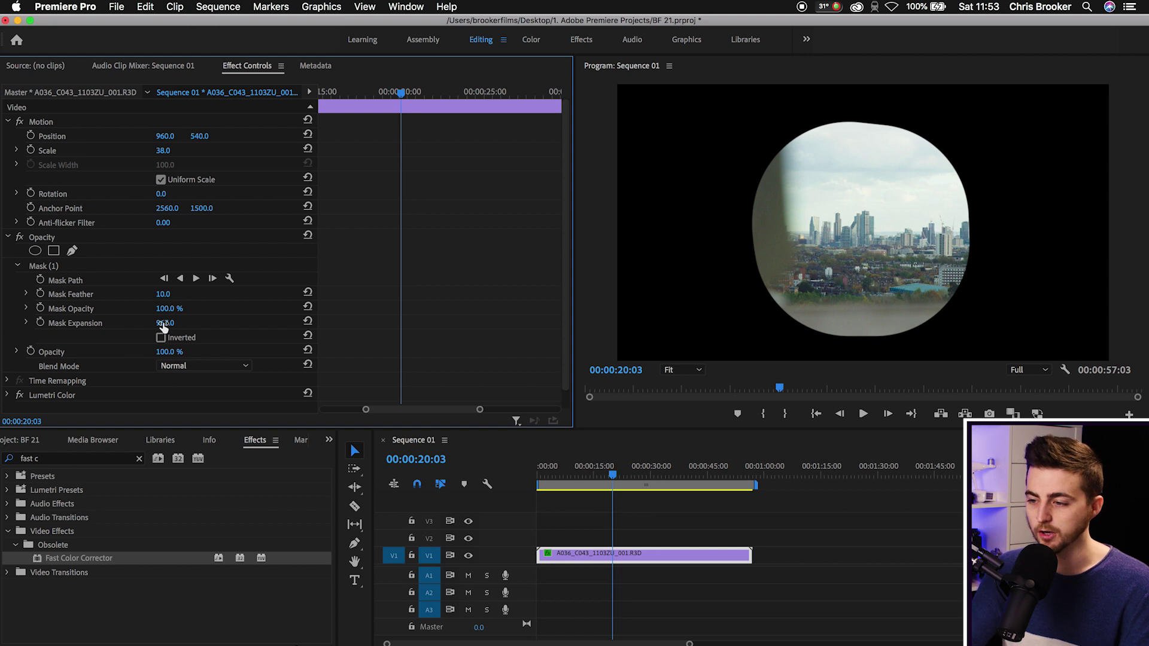
pyautogui.moveTo(164, 323); pyautogui.dragTo(36, 323)
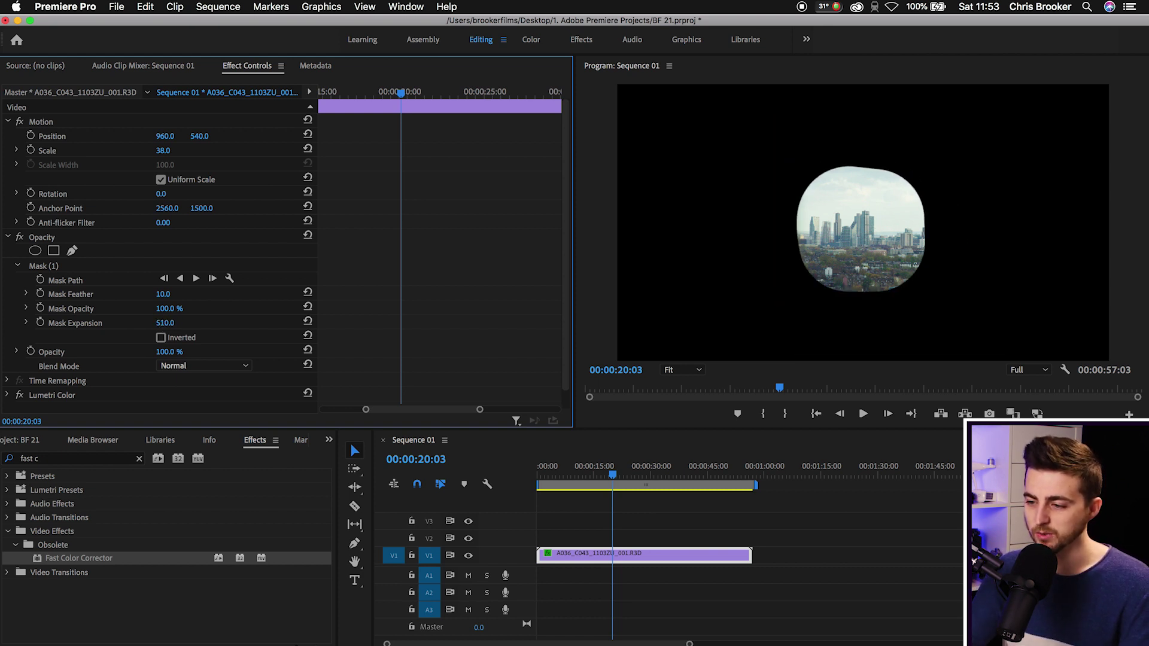
pyautogui.moveTo(175, 324); pyautogui.dragTo(116, 323)
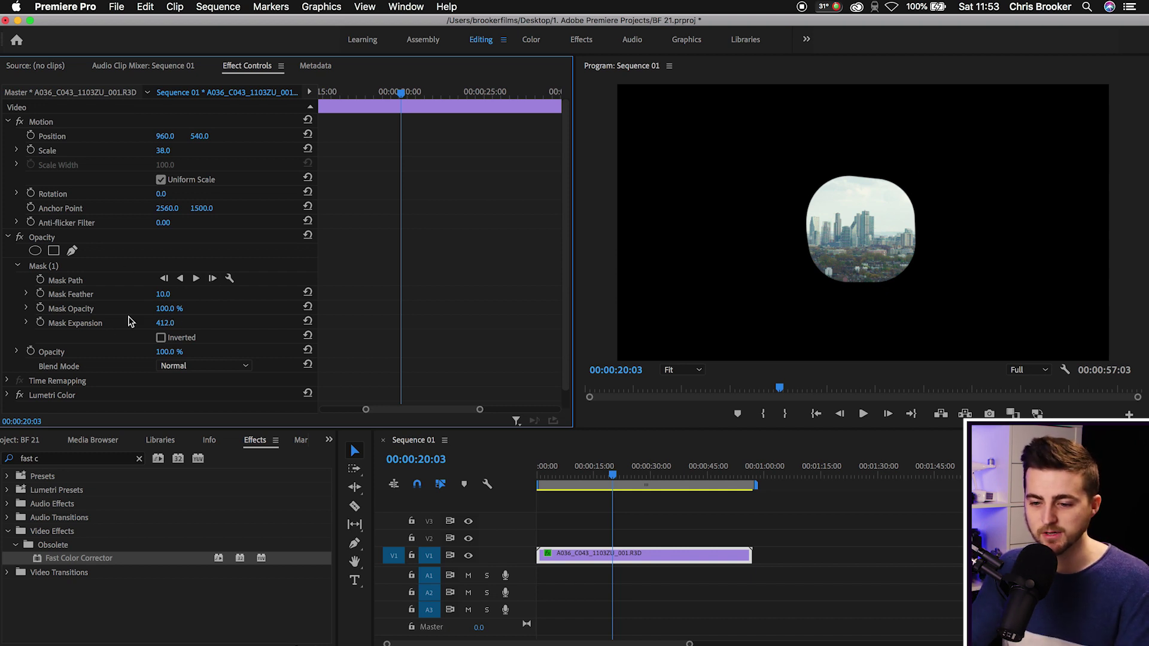
pyautogui.moveTo(166, 323)
pyautogui.mouseDown()
pyautogui.moveTo(120, 323)
pyautogui.moveTo(170, 324)
pyautogui.mouseUp()
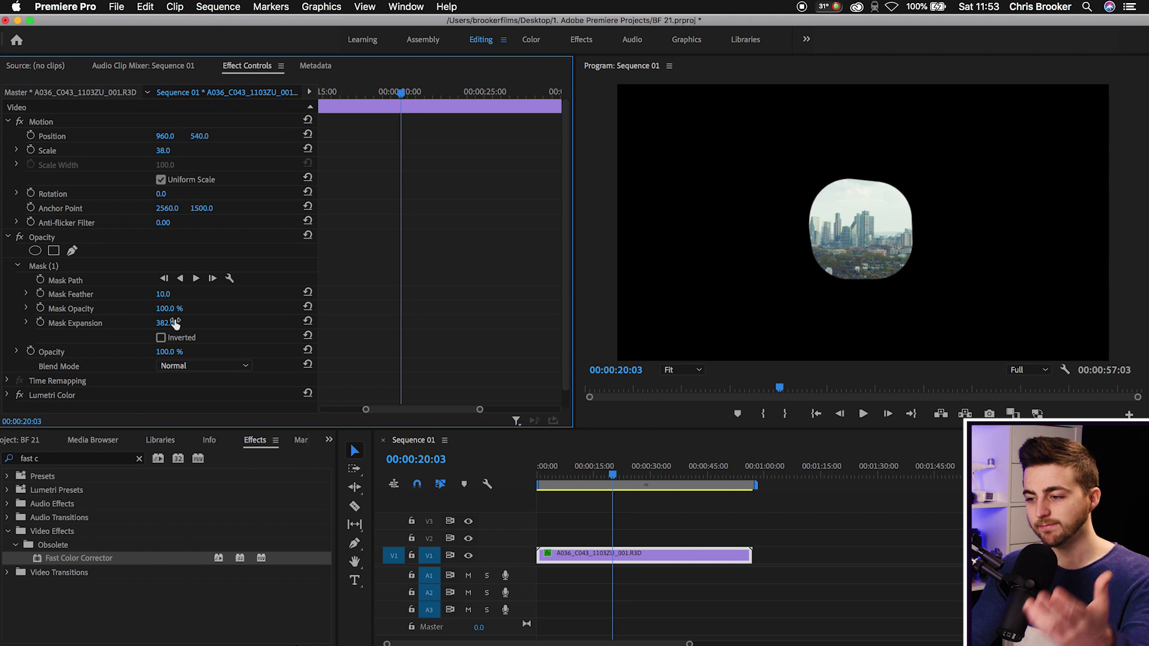